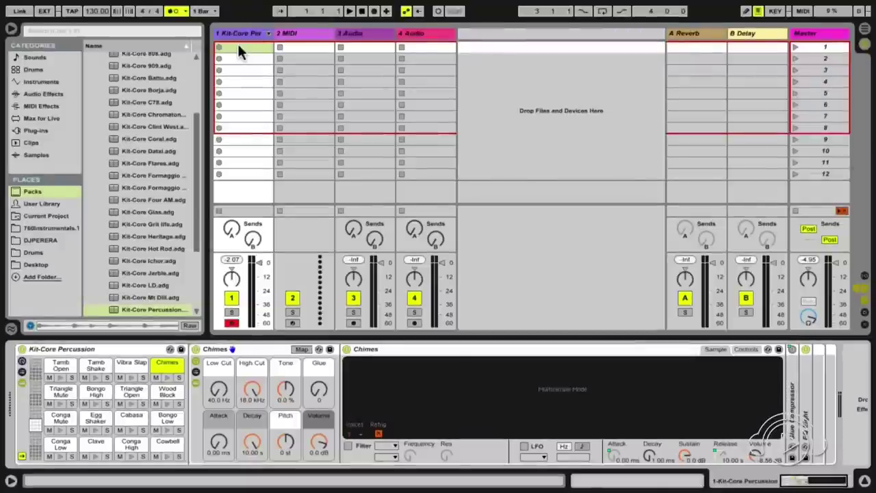
- Record a one-bar bongo pattern in the percussion track's first clip slot and duplicate the loop to two bars
{"action": "double_click", "coordinate": [237, 43]}
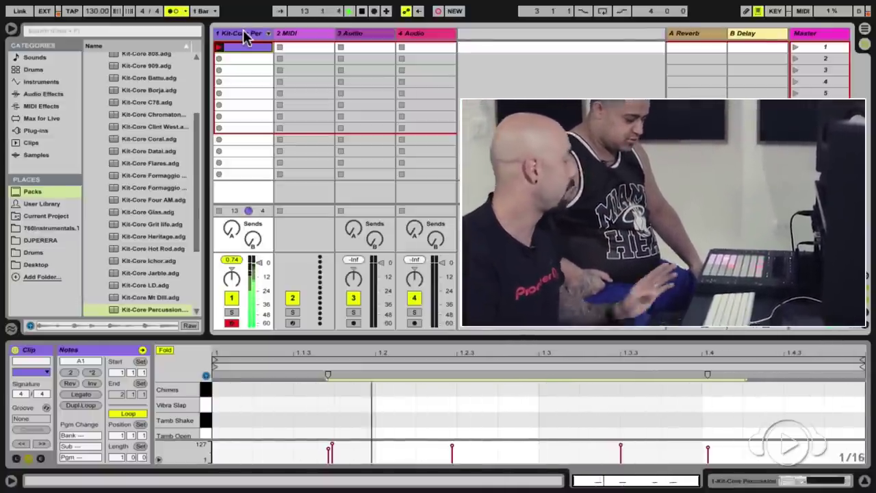
{"action": "key", "text": "space"}
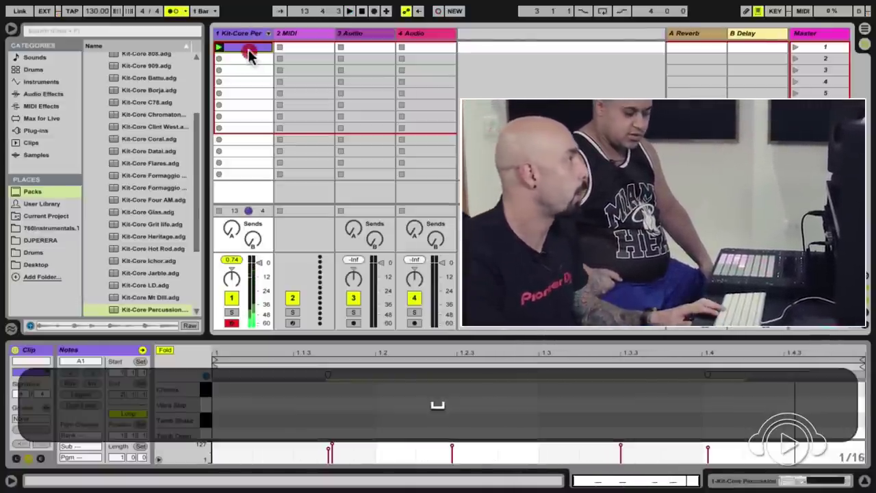
{"action": "left_click", "coordinate": [91, 372]}
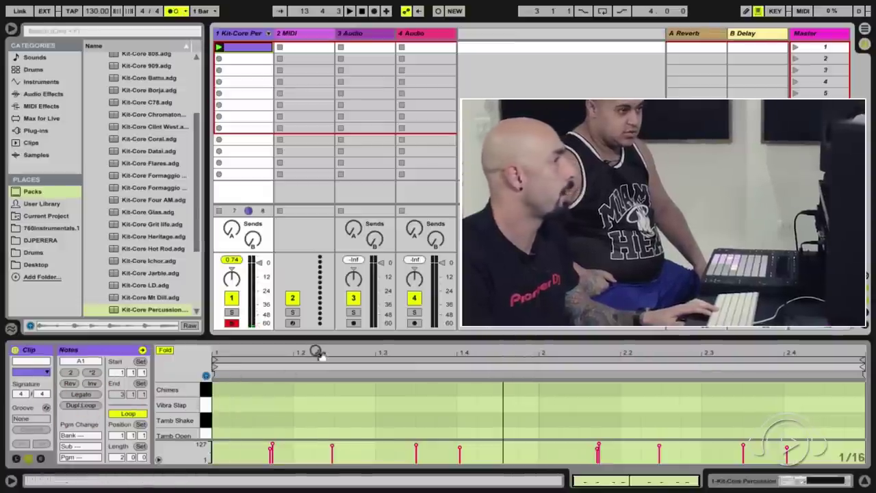
- Select all the notes in the two-bar percussion clip and delete them
{"action": "left_click_drag", "start_coordinate": [200, 411], "coordinate": [186, 397]}
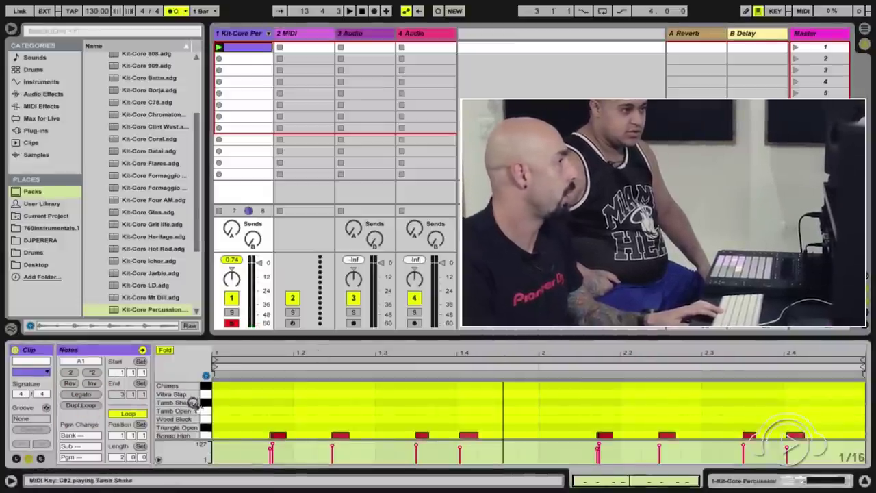
{"action": "left_click_drag", "start_coordinate": [266, 404], "coordinate": [829, 485]}
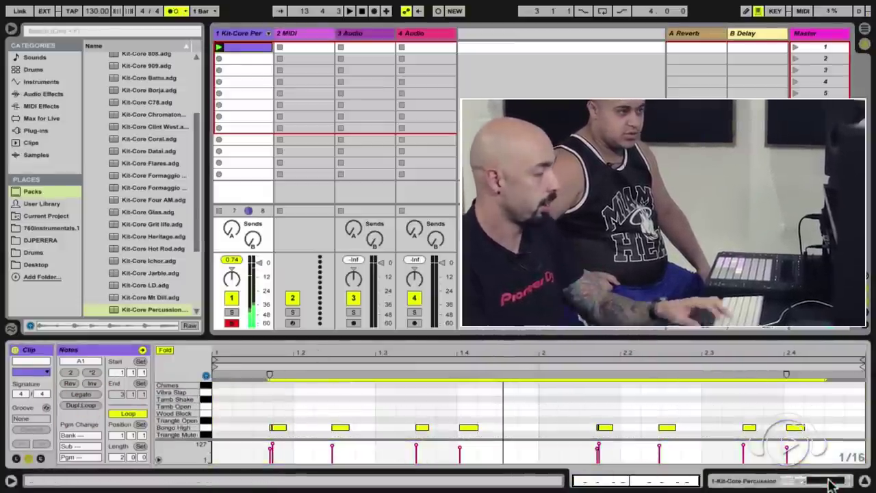
{"action": "key", "text": "BackSpace"}
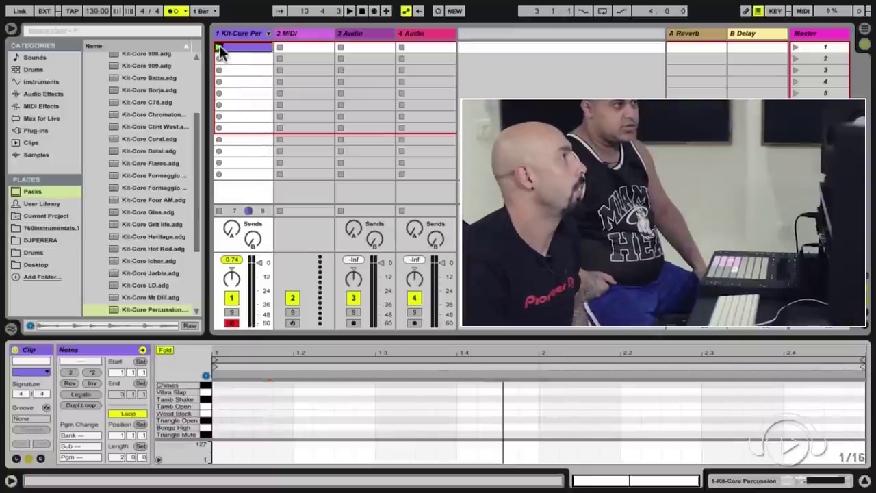
- Record a new bongo pattern into the emptied percussion clip, turn off the metronome and stop playback
{"action": "left_click", "coordinate": [219, 47]}
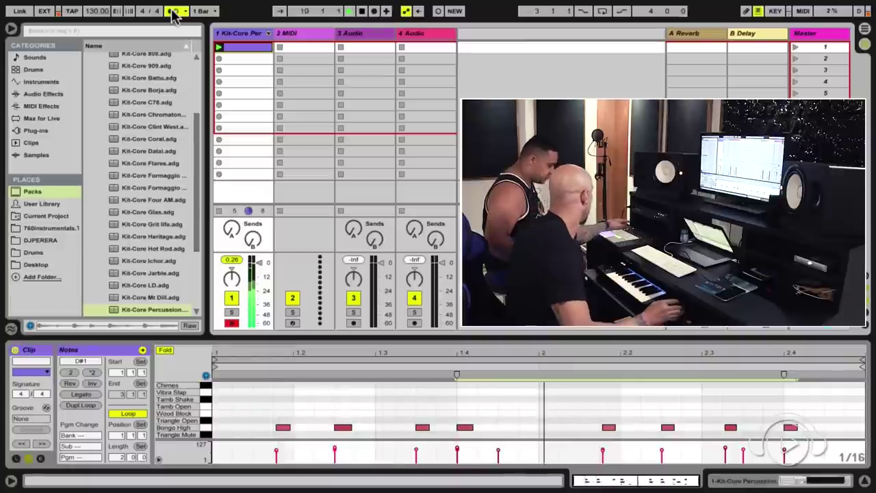
{"action": "left_click", "coordinate": [173, 12]}
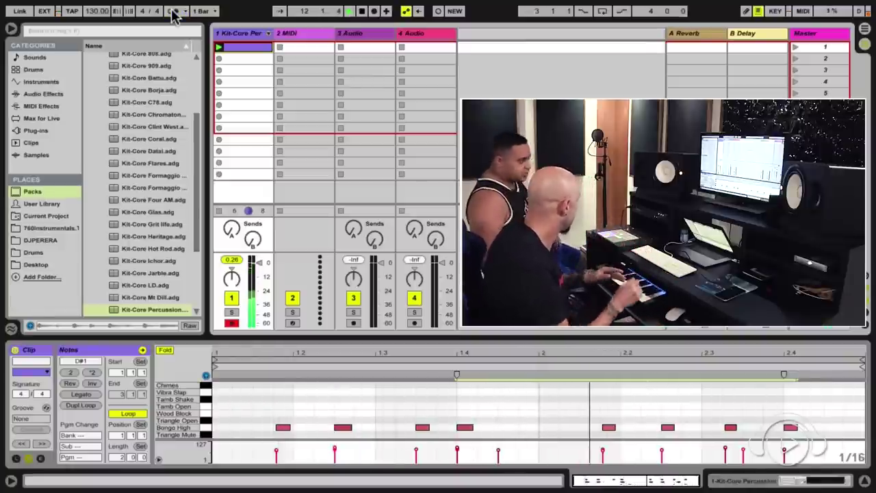
{"action": "key", "text": "space"}
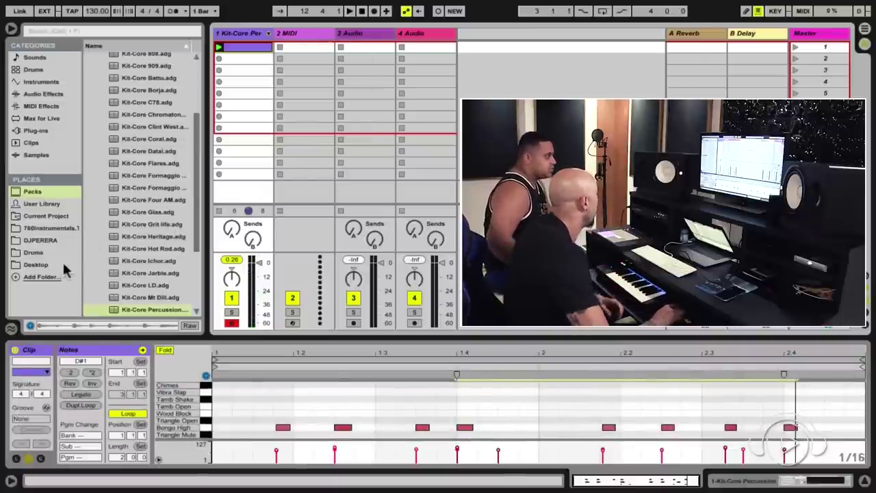
- Look through the sample folders and the drum kit list for another kit for the second MIDI track
{"action": "left_click", "coordinate": [40, 241]}
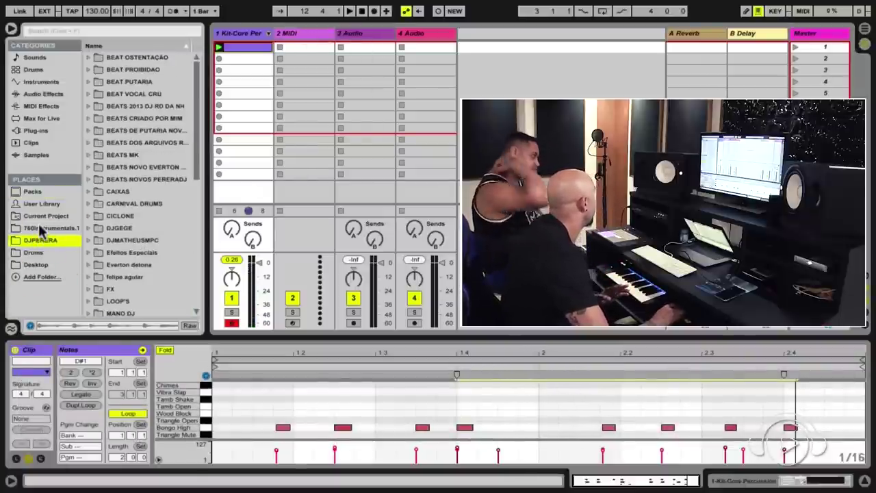
{"action": "left_click", "coordinate": [41, 228]}
{"action": "left_click", "coordinate": [40, 240]}
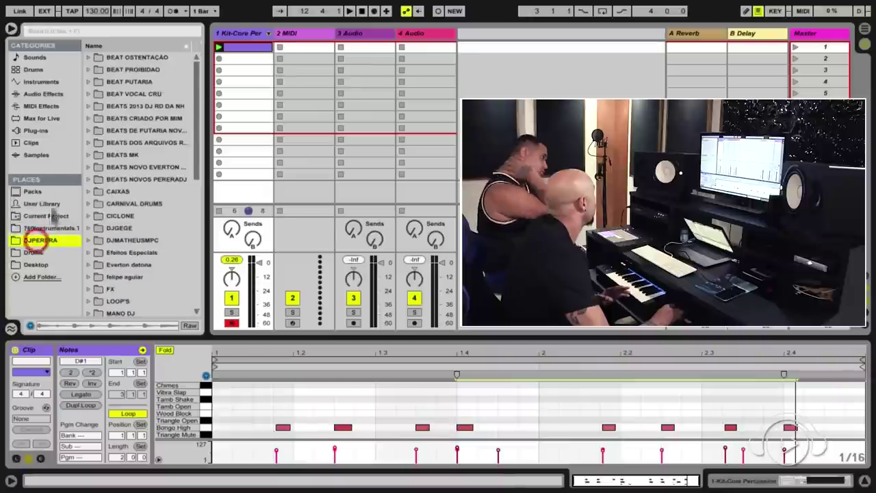
{"action": "left_click", "coordinate": [34, 69]}
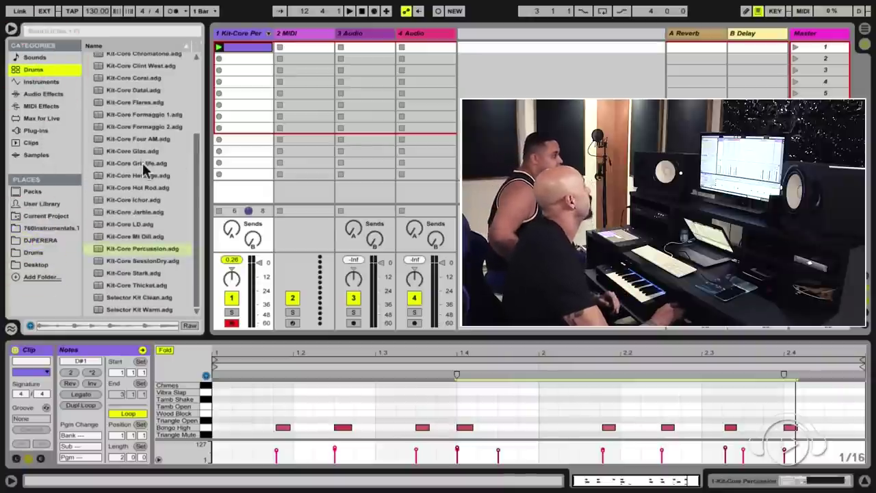
{"action": "left_click", "coordinate": [247, 34]}
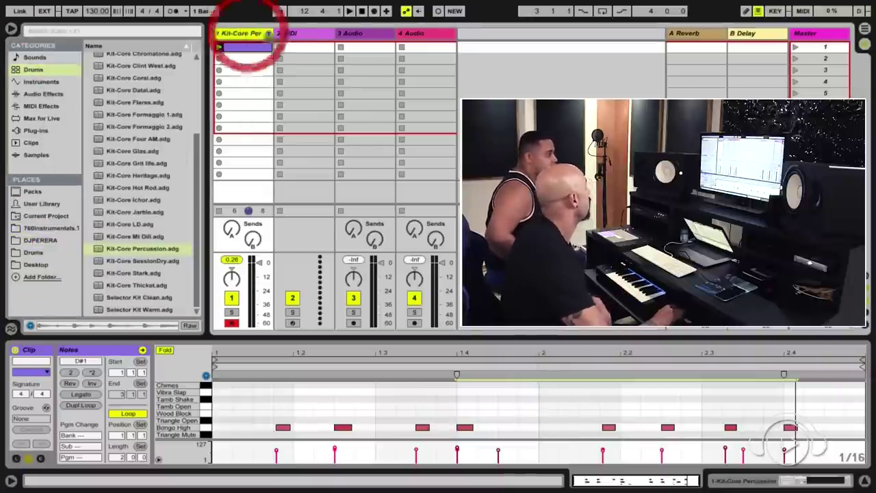
{"action": "left_click", "coordinate": [306, 36]}
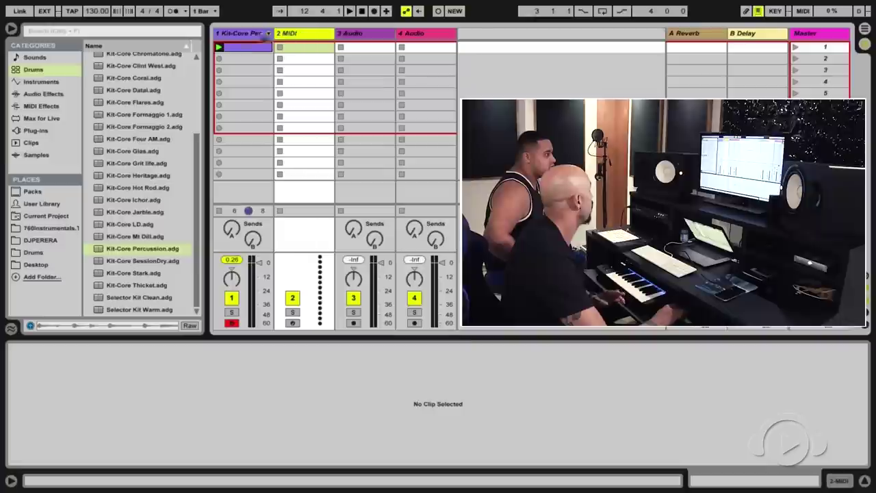
{"action": "left_click", "coordinate": [232, 38]}
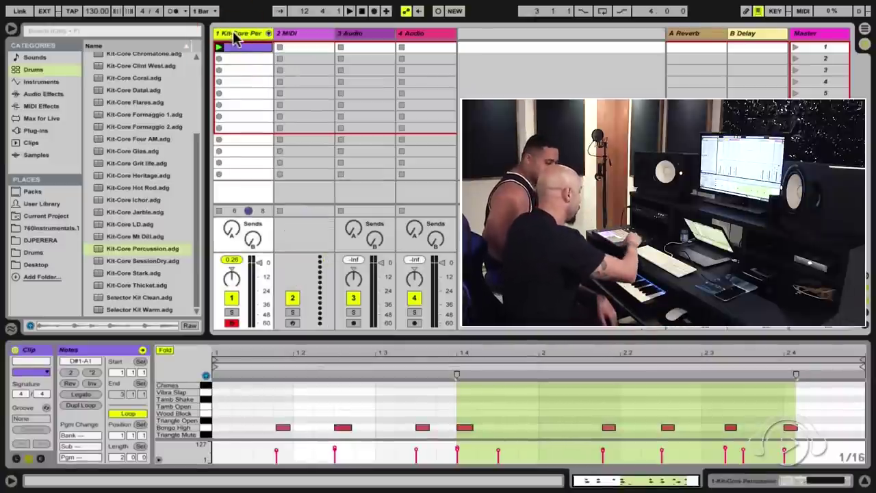
{"action": "key", "text": "Right"}
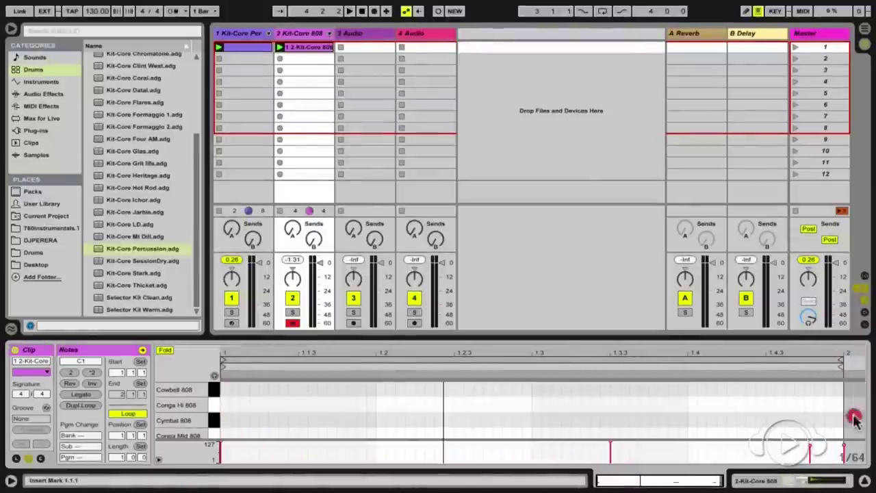
- Enlarge the note editor and delete the extra Kick 808 note at bar 2 of the Kit-Core 808 clip
{"action": "left_click", "coordinate": [849, 419]}
{"action": "left_click_drag", "start_coordinate": [835, 337], "coordinate": [837, 123]}
{"action": "left_click", "coordinate": [854, 413]}
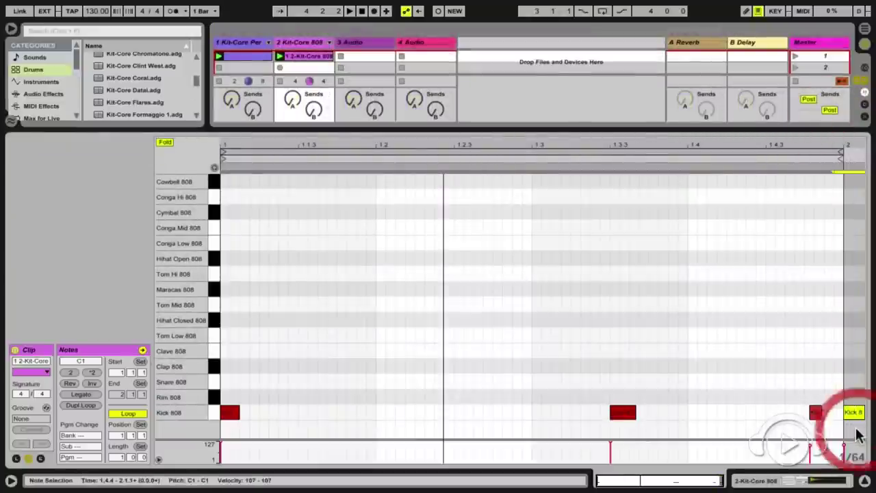
{"action": "key", "text": "BackSpace"}
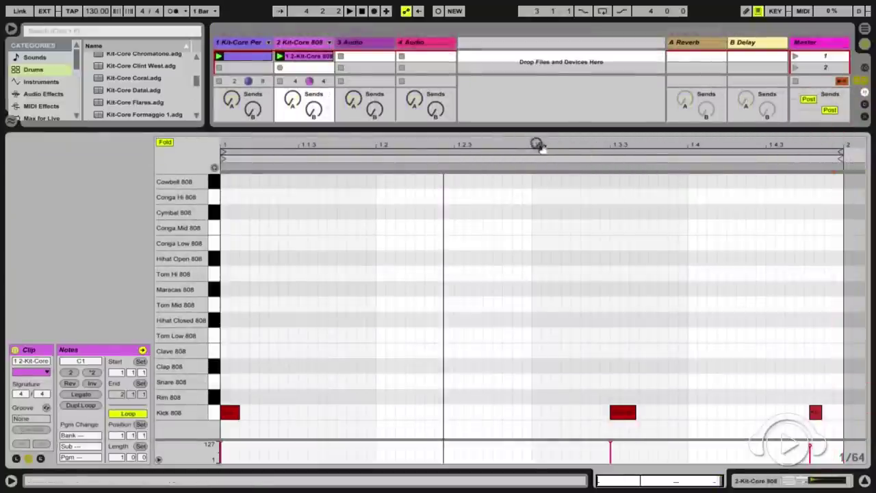
- Fit the bar in the note editor, restore the editor's height, and play the percussion and 808 clips together
{"action": "left_click_drag", "start_coordinate": [537, 145], "coordinate": [525, 154]}
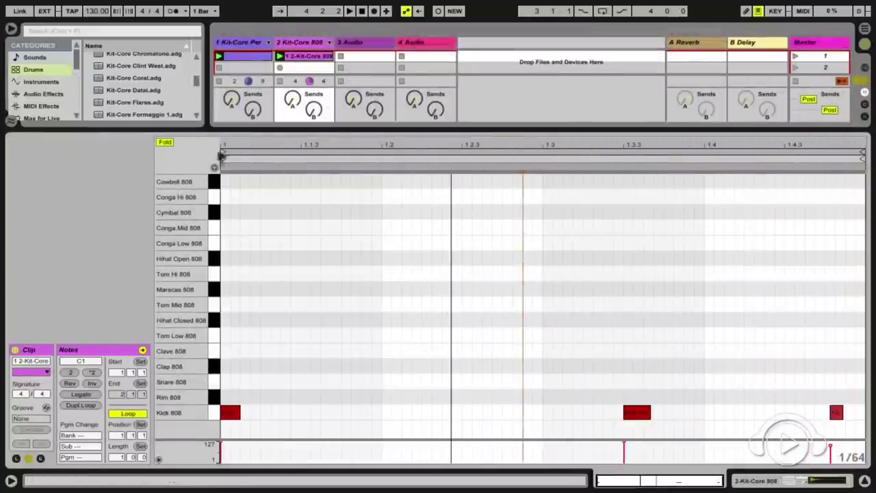
{"action": "left_click_drag", "start_coordinate": [245, 126], "coordinate": [264, 346]}
{"action": "left_click", "coordinate": [552, 296]}
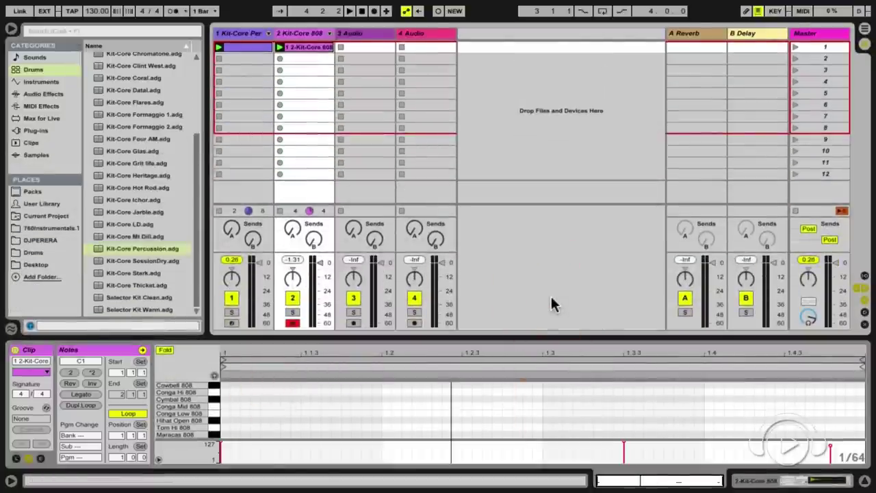
{"action": "key", "text": "space"}
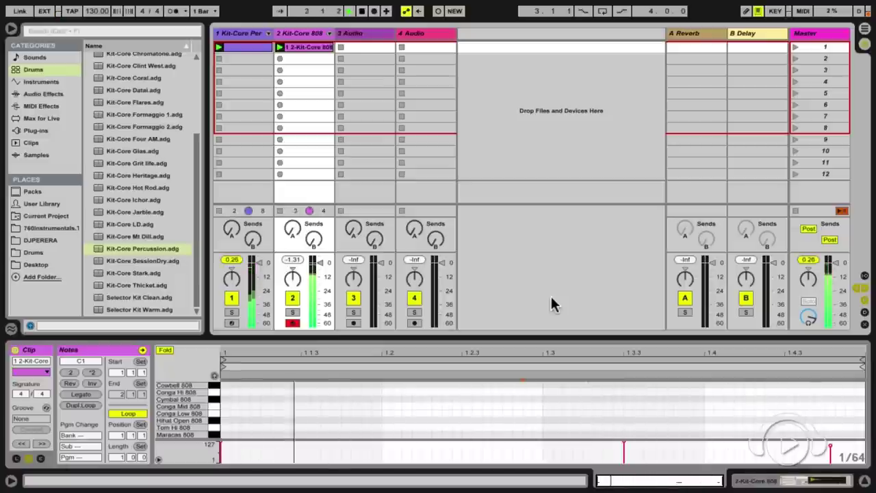
{"action": "key", "text": "space"}
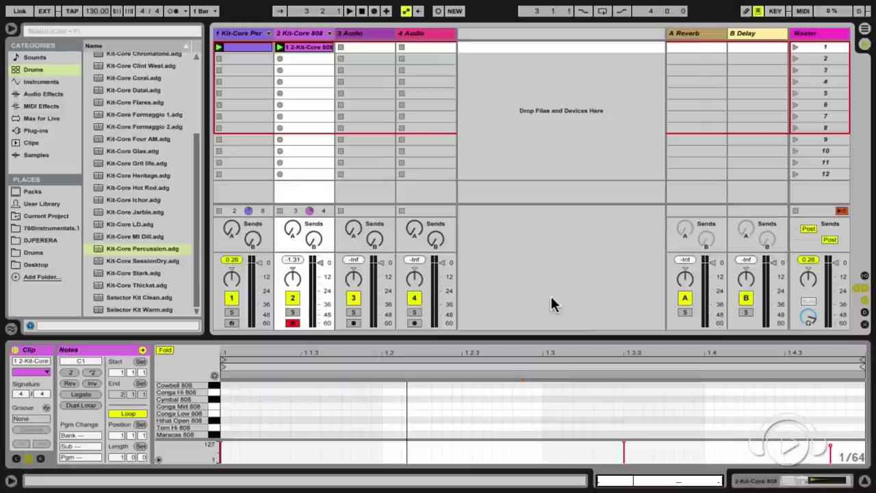
- Delete the two audio tracks and insert a MIDI track after the Kit-Core 808 track
{"action": "left_click", "coordinate": [422, 32]}
{"action": "key", "text": "BackSpace"}
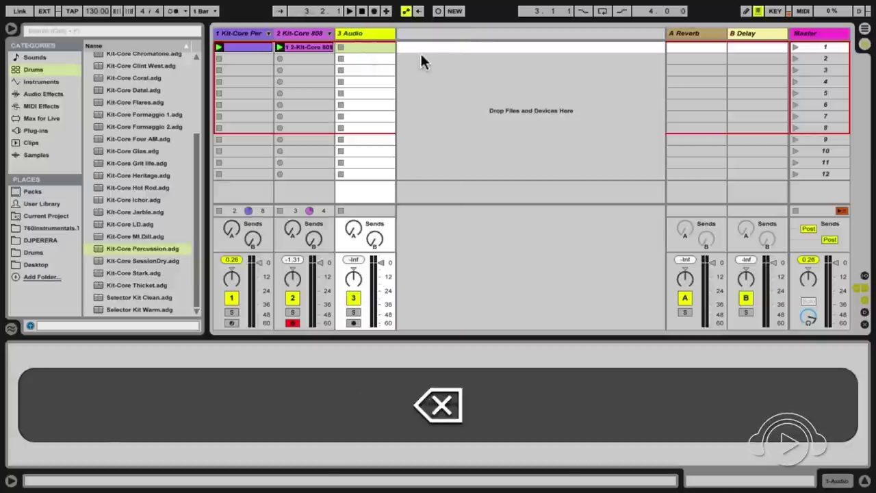
{"action": "key", "text": "BackSpace"}
{"action": "right_click", "coordinate": [363, 37]}
{"action": "left_click", "coordinate": [384, 52]}
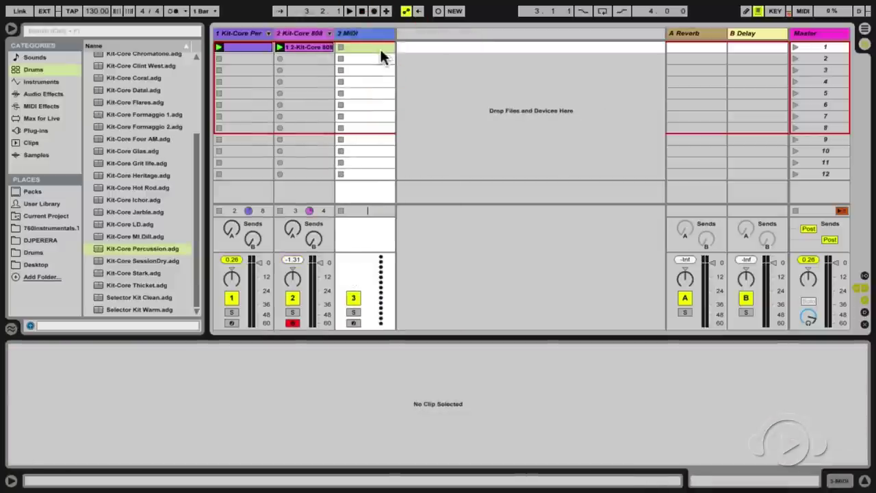
- Load an empty Drum Rack from the Drums category onto the third track and open a custom sample folder
{"action": "left_click", "coordinate": [33, 69]}
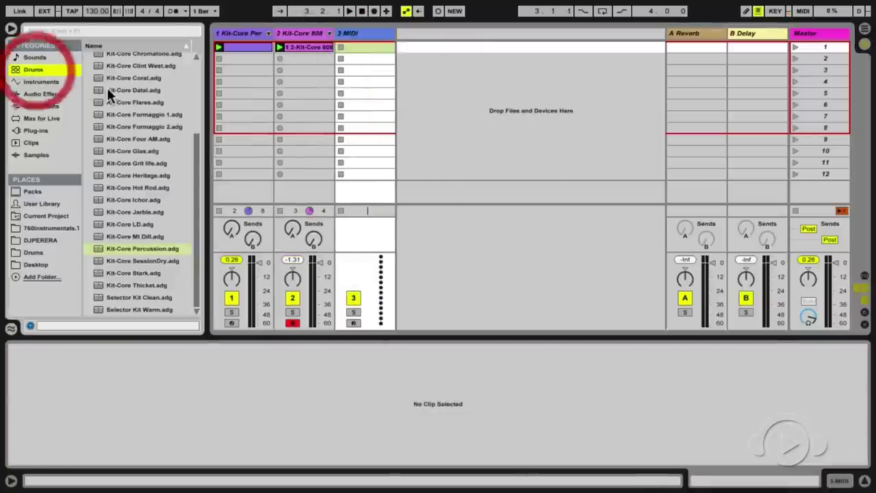
{"action": "scroll", "coordinate": [109, 86], "scroll_direction": "up", "scroll_amount": 5}
{"action": "left_click", "coordinate": [112, 68]}
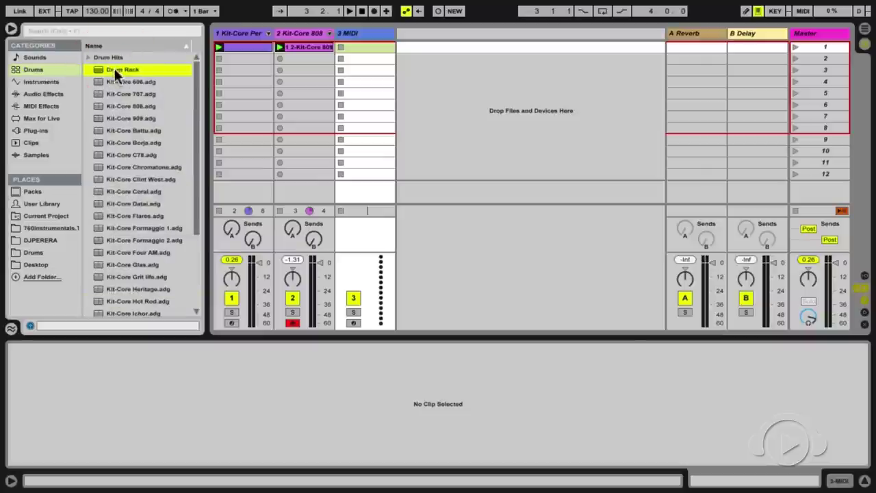
{"action": "left_click_drag", "start_coordinate": [271, 199], "coordinate": [133, 385]}
{"action": "left_click", "coordinate": [110, 344]}
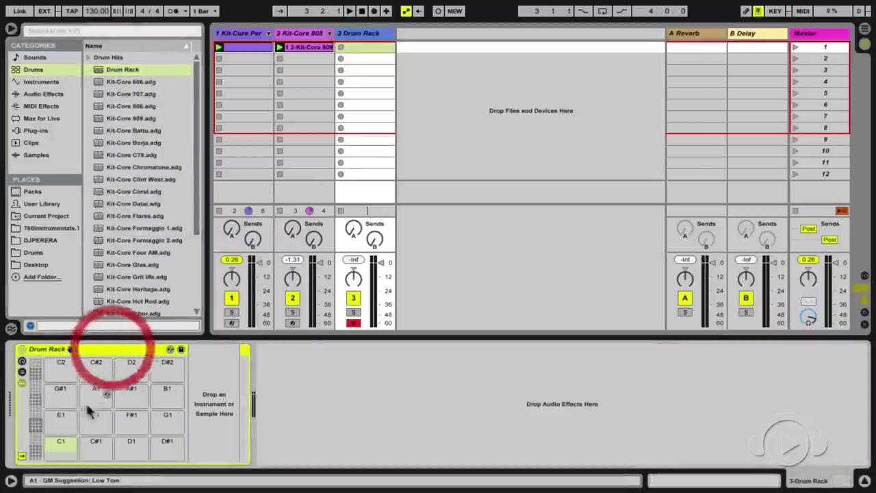
{"action": "left_click", "coordinate": [41, 240]}
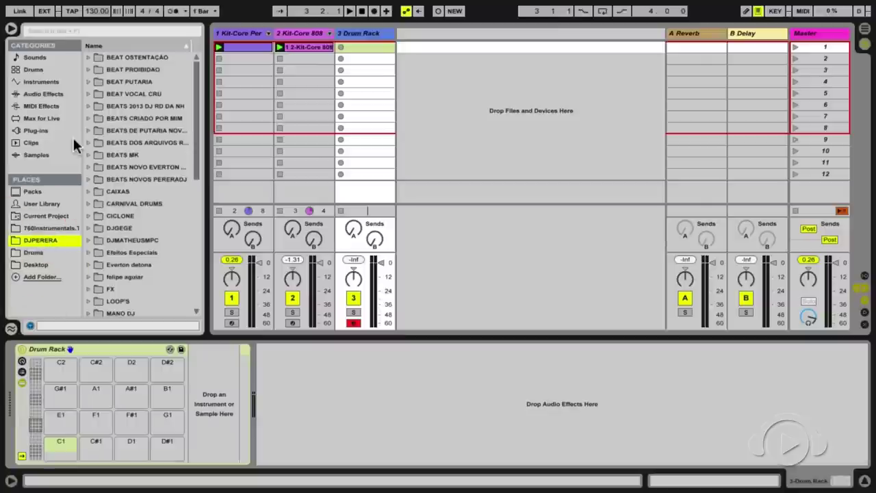
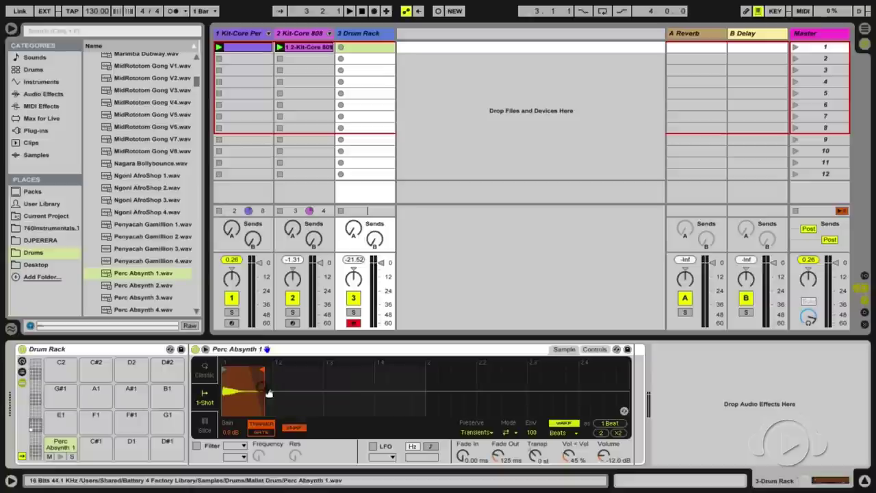
- Audition the Perc Absynth 1 pad, and load Perc Absynth 2.wav onto pad C#1 of the Drum Rack
{"action": "left_click", "coordinate": [60, 460]}
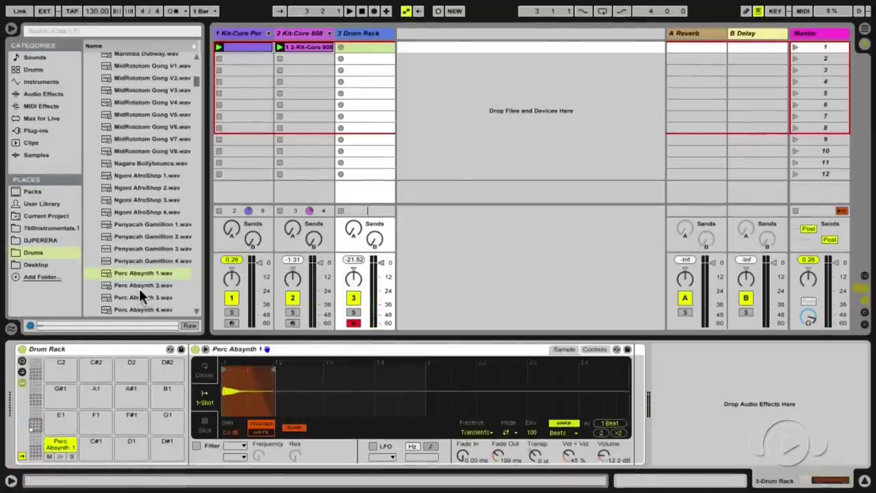
{"action": "left_click", "coordinate": [60, 460]}
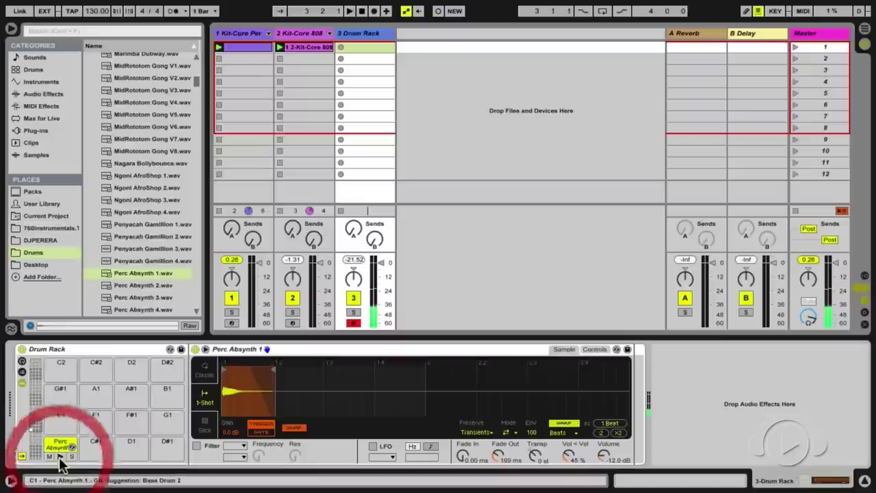
{"action": "left_click", "coordinate": [138, 285]}
{"action": "left_click_drag", "start_coordinate": [137, 285], "coordinate": [95, 443]}
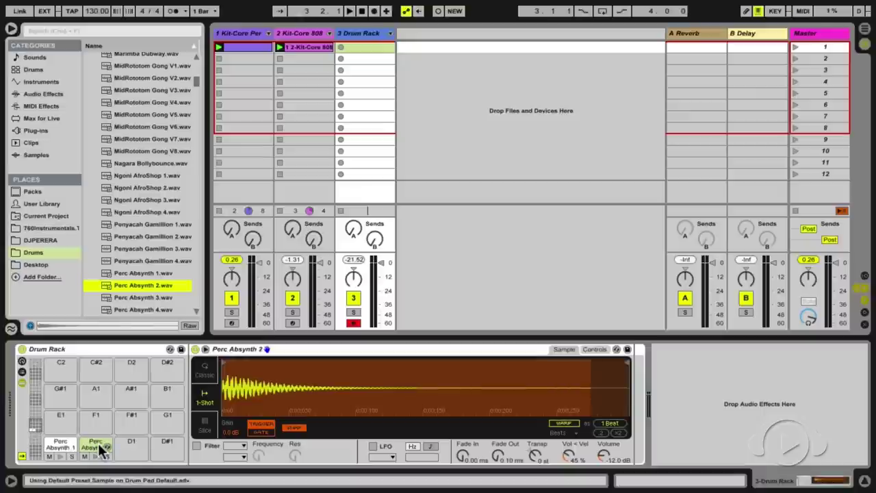
{"action": "left_click", "coordinate": [97, 459]}
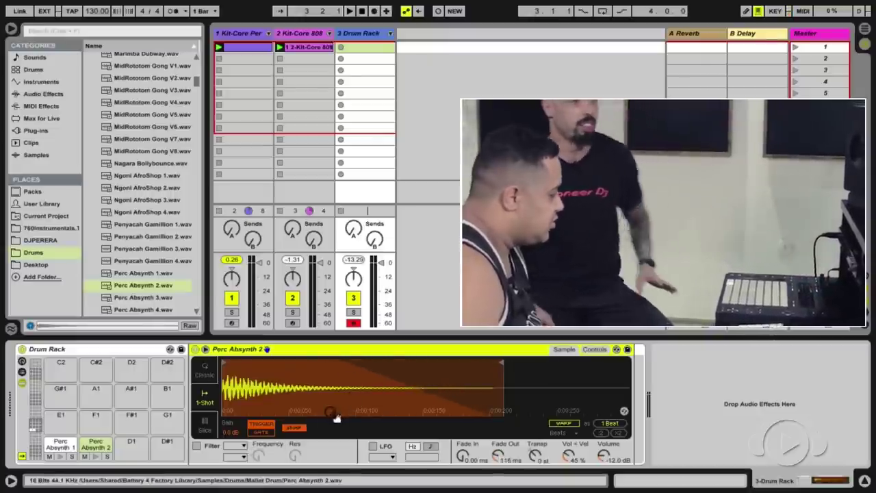
- Select the Perc Absynth 2 pad in the Drum Rack to show its sample settings
{"action": "left_click", "coordinate": [96, 457]}
{"action": "left_click", "coordinate": [96, 460]}
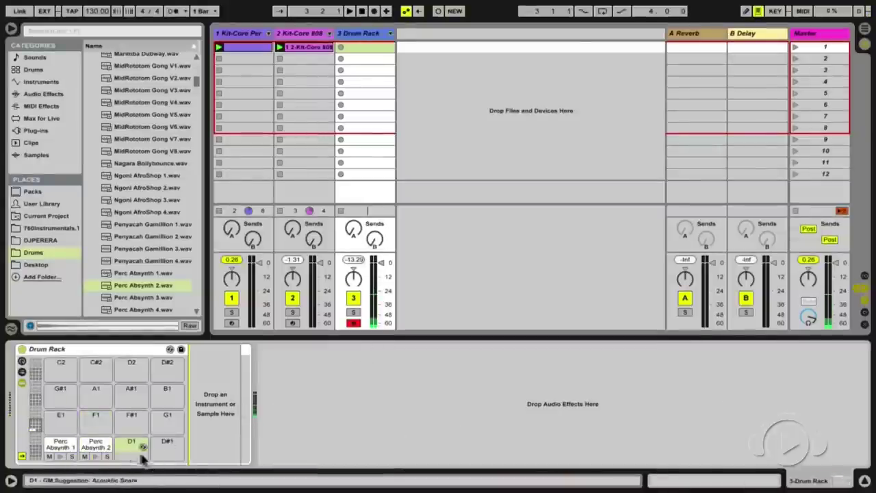
{"action": "left_click", "coordinate": [96, 444]}
- Audition the percussion samples in the Mallet Drum folder, from the Perc Alkaloid and Perc Ame files through to Perc Bikini
{"action": "scroll", "coordinate": [119, 179], "scroll_direction": "down", "scroll_amount": 4}
{"action": "scroll", "coordinate": [118, 185], "scroll_direction": "up", "scroll_amount": 5}
{"action": "scroll", "coordinate": [118, 185], "scroll_direction": "up", "scroll_amount": 10}
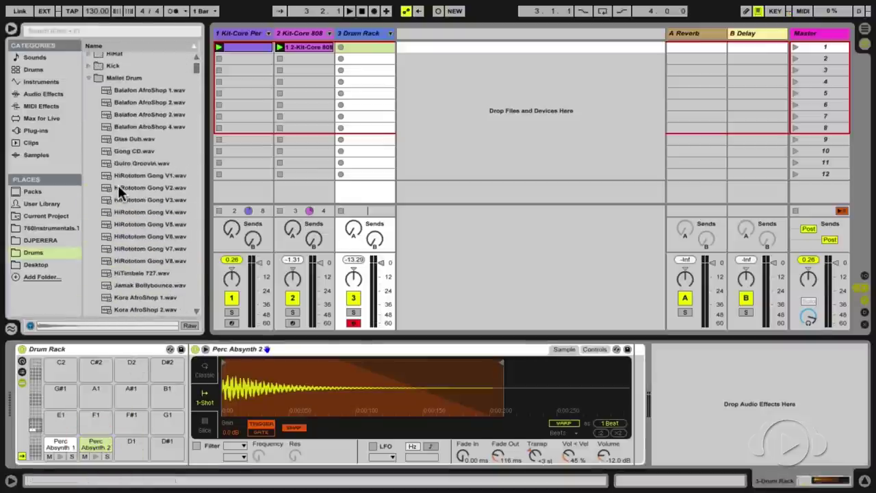
{"action": "scroll", "coordinate": [124, 167], "scroll_direction": "down", "scroll_amount": 8}
{"action": "scroll", "coordinate": [125, 170], "scroll_direction": "down", "scroll_amount": 8}
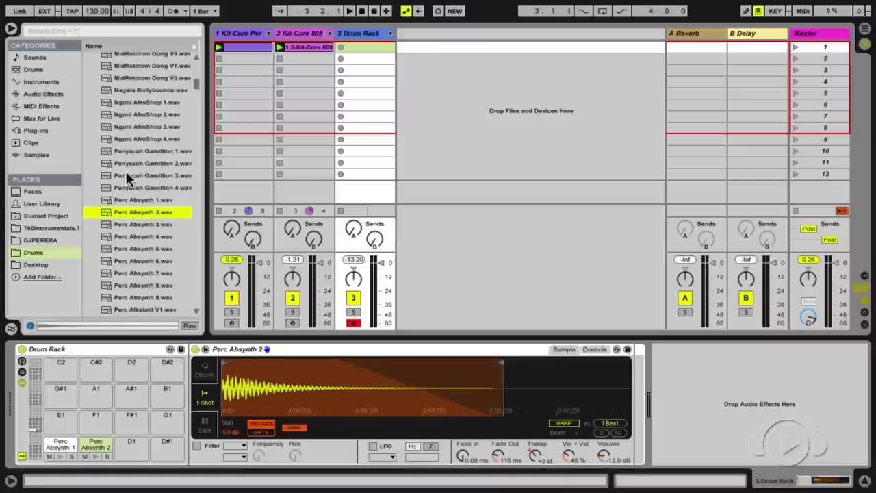
{"action": "left_click", "coordinate": [129, 236]}
{"action": "scroll", "coordinate": [129, 238], "scroll_direction": "down", "scroll_amount": 4}
{"action": "left_click", "coordinate": [129, 239]}
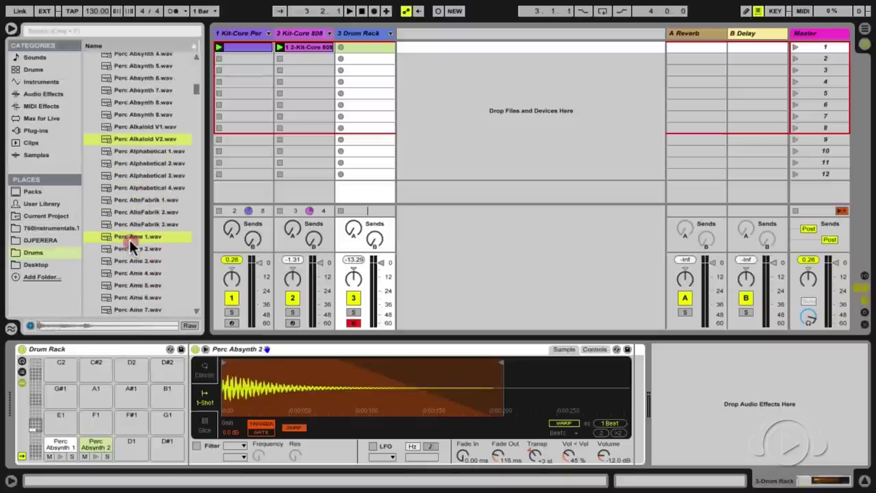
{"action": "left_click", "coordinate": [130, 253]}
{"action": "key", "text": "Down"}
{"action": "key", "text": "Down"}
{"action": "key", "text": "Down"}
{"action": "key", "text": "Down"}
{"action": "key", "text": "Down"}
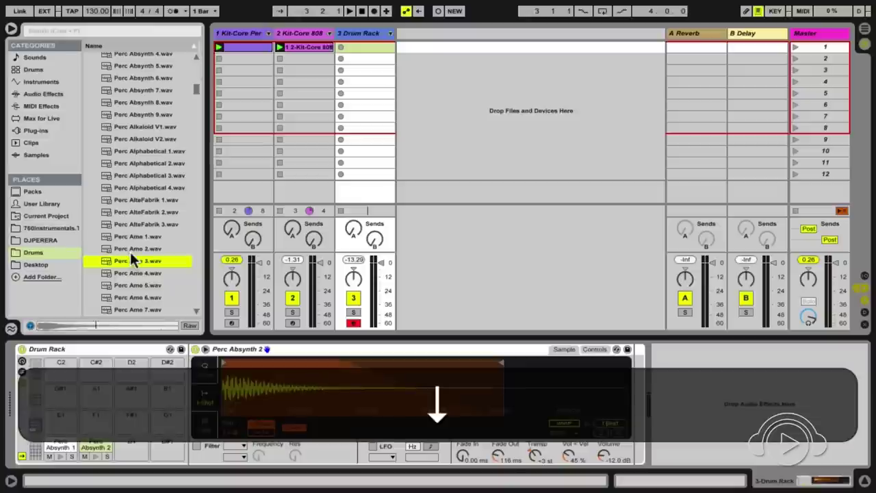
{"action": "key", "text": "Down"}
{"action": "key", "text": "Down"}
{"action": "key", "text": "Down"}
{"action": "key", "text": "Down"}
{"action": "key", "text": "Down"}
{"action": "key", "text": "Down"}
{"action": "key", "text": "Down"}
{"action": "key", "text": "Down"}
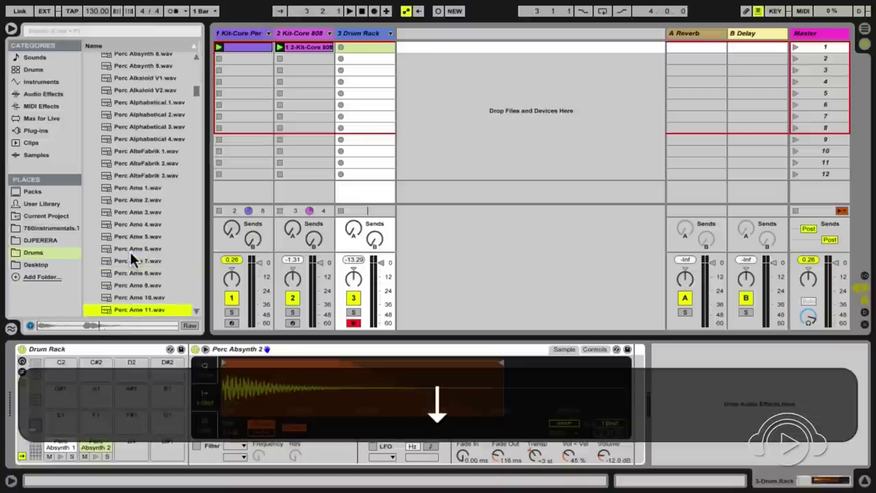
{"action": "key", "text": "Down"}
{"action": "key", "text": "Down"}
{"action": "key", "text": "Down"}
{"action": "key", "text": "Down"}
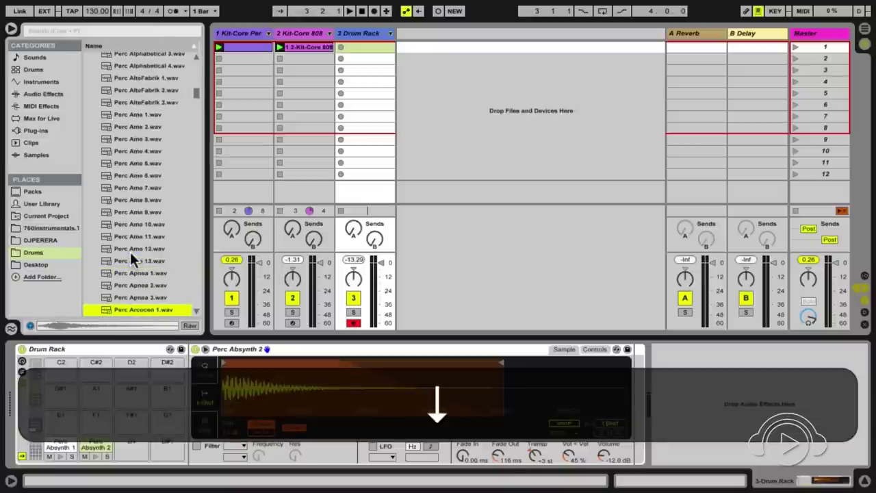
{"action": "key", "text": "Down"}
{"action": "key", "text": "Down"}
{"action": "key", "text": "Down"}
{"action": "key", "text": "Down"}
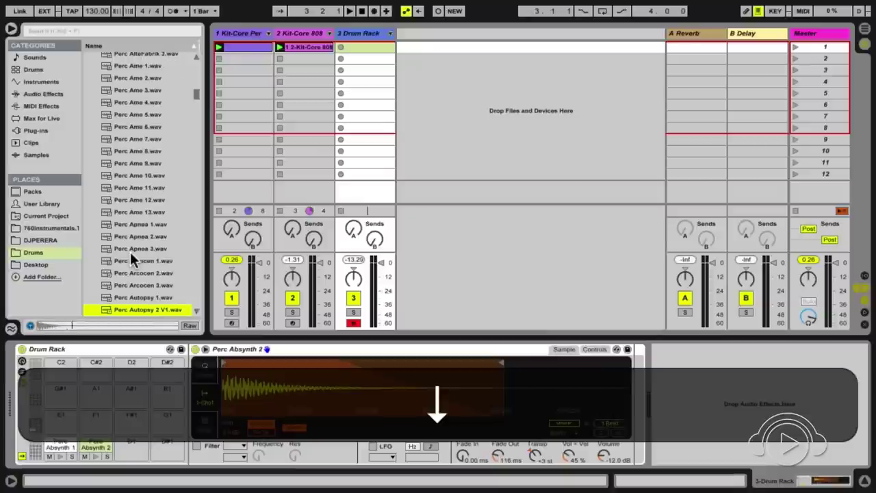
{"action": "key", "text": "Down"}
{"action": "key", "text": "Down"}
{"action": "key", "text": "Down"}
{"action": "key", "text": "Down"}
{"action": "key", "text": "Down"}
{"action": "key", "text": "Down"}
{"action": "key", "text": "Down"}
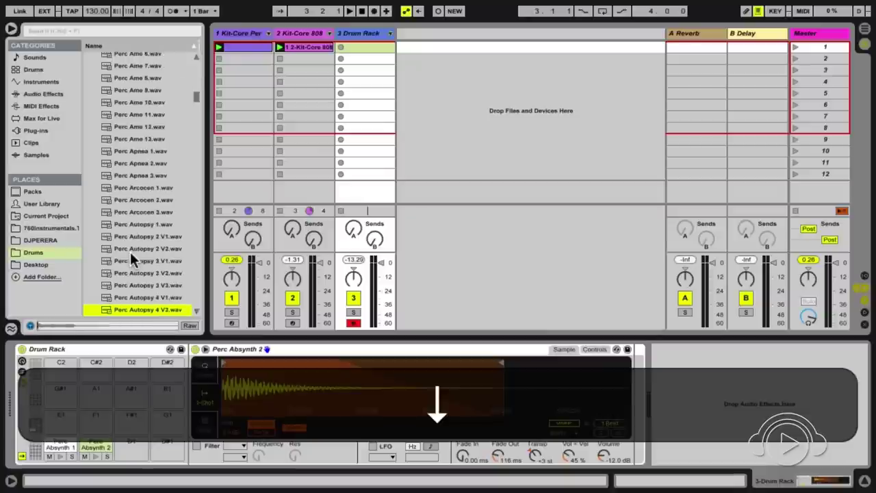
{"action": "key", "text": "Up"}
{"action": "key", "text": "Down"}
{"action": "key", "text": "Down"}
{"action": "key", "text": "Down"}
{"action": "key", "text": "Down"}
{"action": "key", "text": "Down"}
{"action": "key", "text": "Down"}
{"action": "key", "text": "Down"}
{"action": "key", "text": "Down"}
{"action": "key", "text": "Down"}
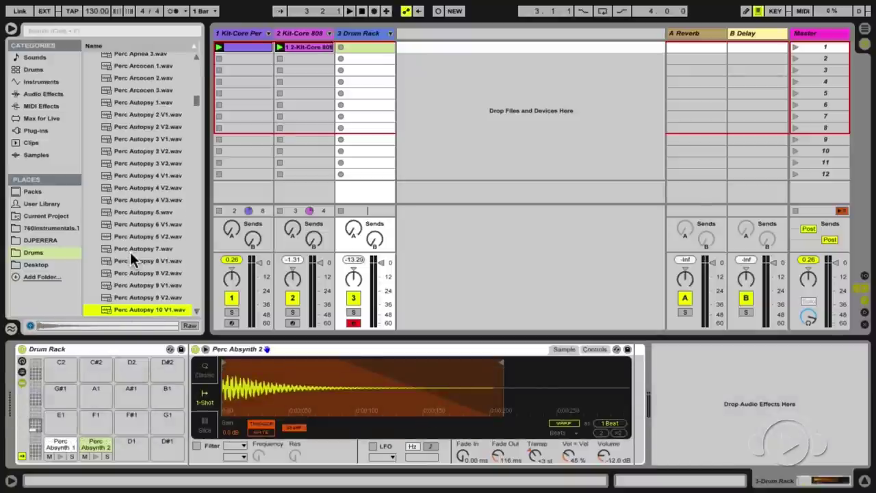
{"action": "key", "text": "Down"}
{"action": "key", "text": "Down"}
{"action": "key", "text": "Down"}
{"action": "key", "text": "Down"}
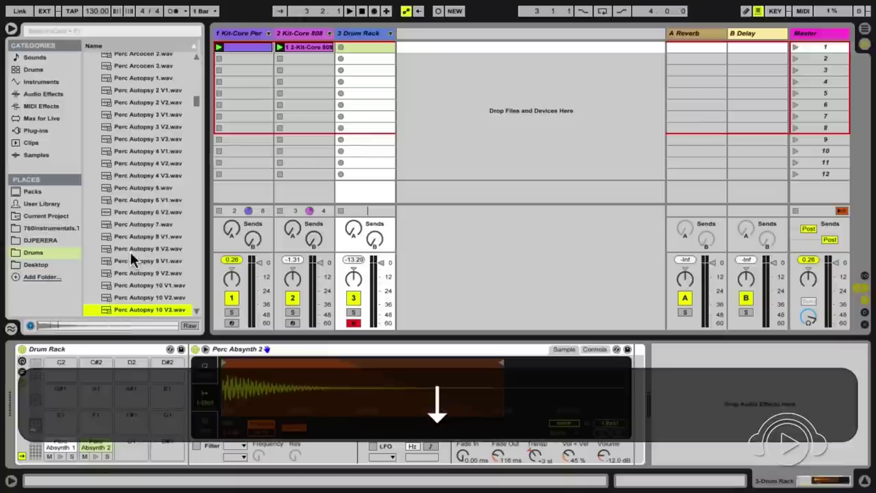
{"action": "key", "text": "Down"}
{"action": "key", "text": "Down"}
{"action": "key", "text": "Down"}
{"action": "key", "text": "Down"}
{"action": "key", "text": "Down"}
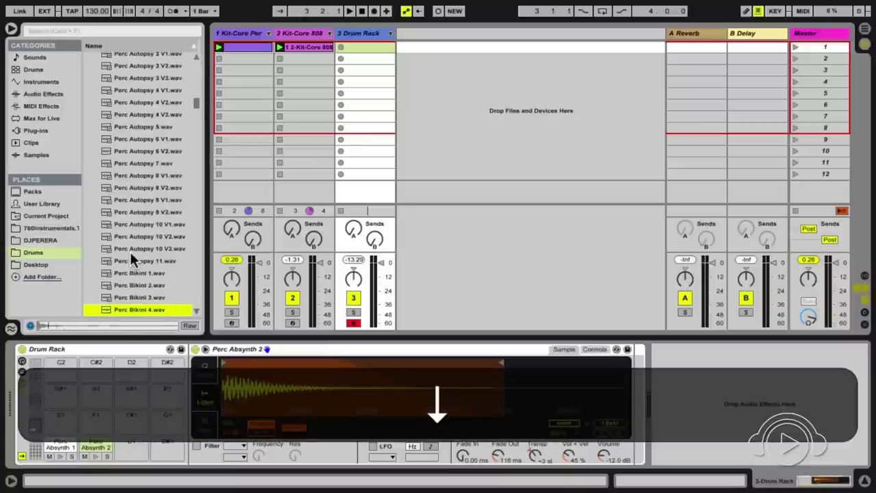
{"action": "key", "text": "Down"}
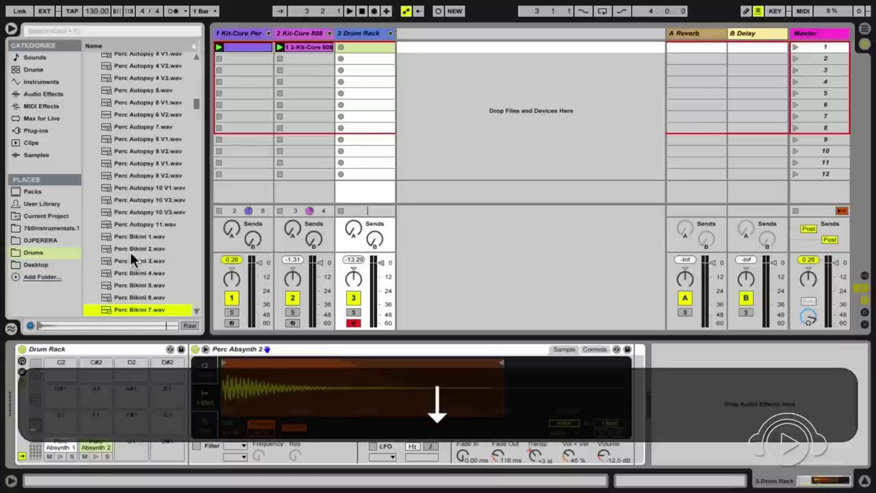
- Load Perc Bikini 7.wav onto pad D1 of the Drum Rack and set its sample playback mode to 1-Shot
{"action": "key", "text": "Down"}
{"action": "key", "text": "Up"}
{"action": "key", "text": "Down"}
{"action": "key", "text": "Up"}
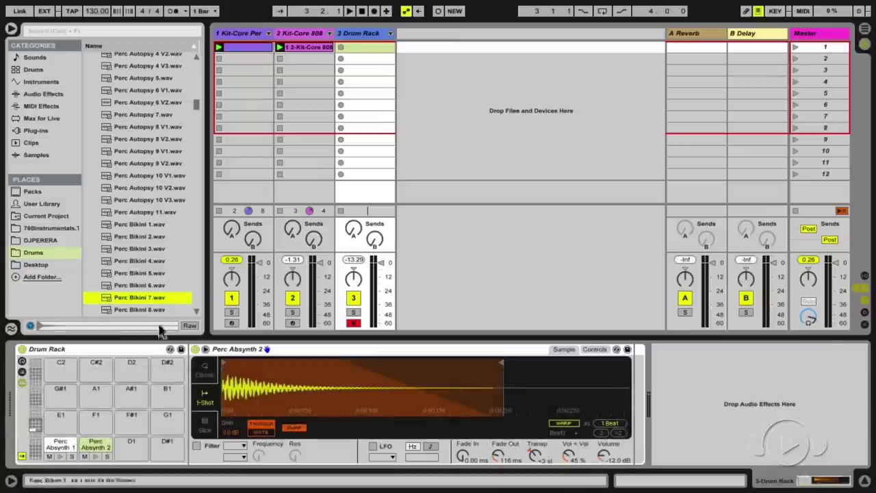
{"action": "left_click_drag", "start_coordinate": [144, 296], "coordinate": [137, 443]}
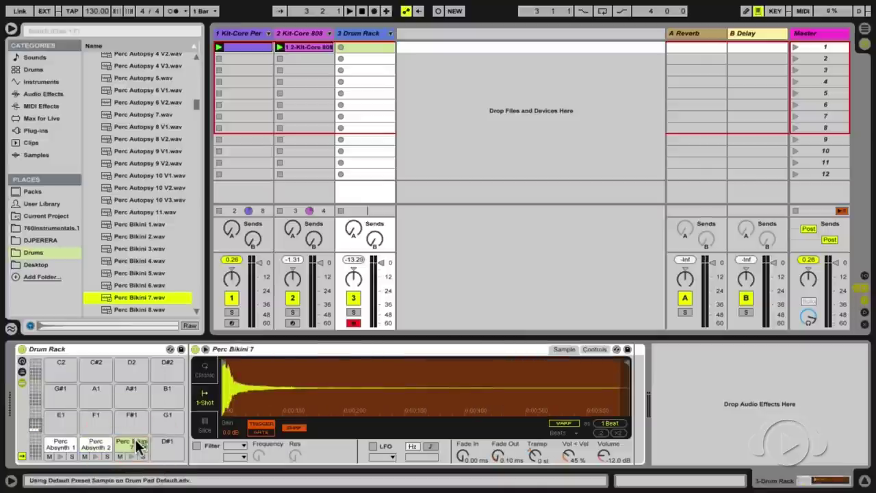
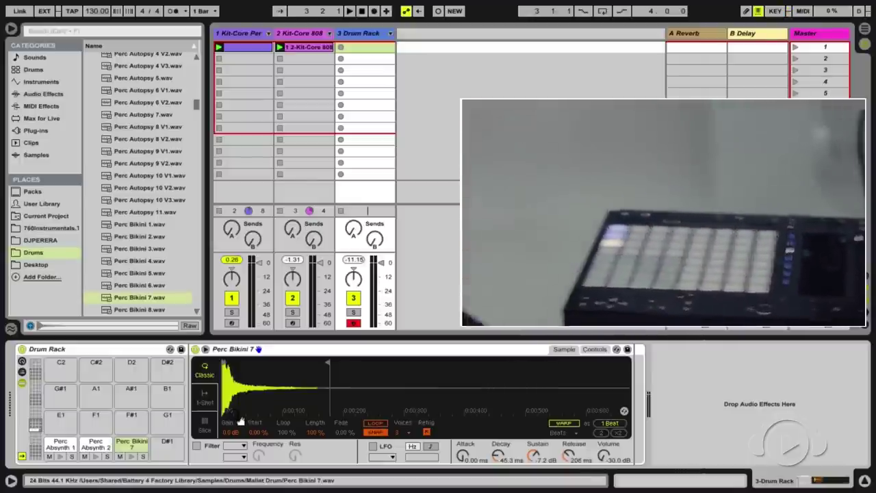
{"action": "left_click", "coordinate": [204, 397]}
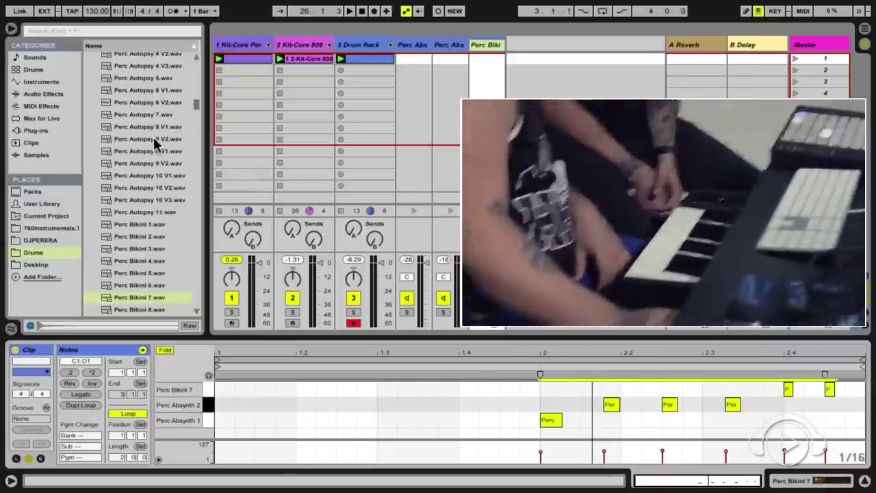
- Collapse the Mallet Drum folder, and audition 808 (3).WAV from Trap 808's in the 760Instrumentals place
{"action": "scroll", "coordinate": [153, 137], "scroll_direction": "up", "scroll_amount": 8}
{"action": "scroll", "coordinate": [153, 137], "scroll_direction": "up", "scroll_amount": 6}
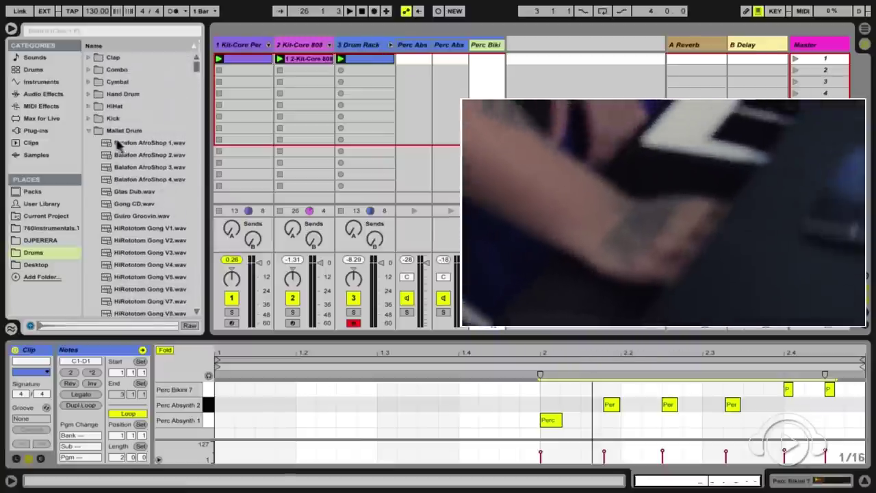
{"action": "left_click", "coordinate": [88, 131]}
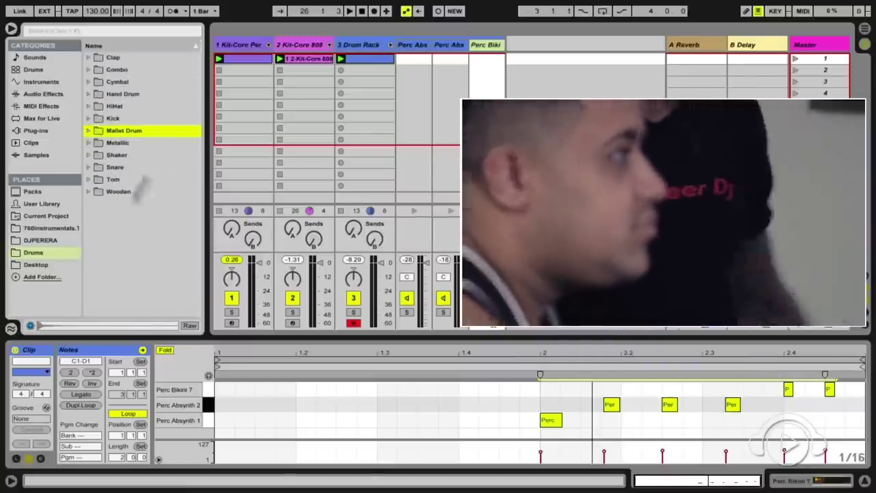
{"action": "left_click", "coordinate": [47, 229]}
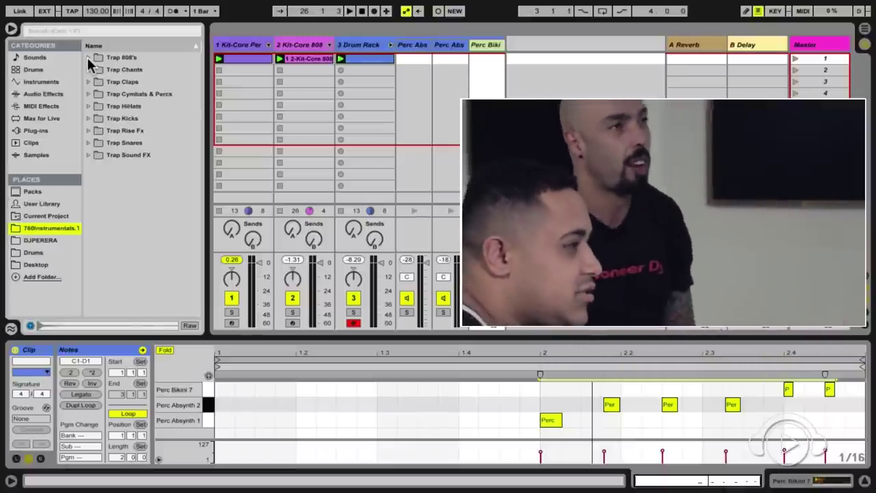
{"action": "left_click", "coordinate": [87, 57]}
{"action": "left_click", "coordinate": [122, 81]}
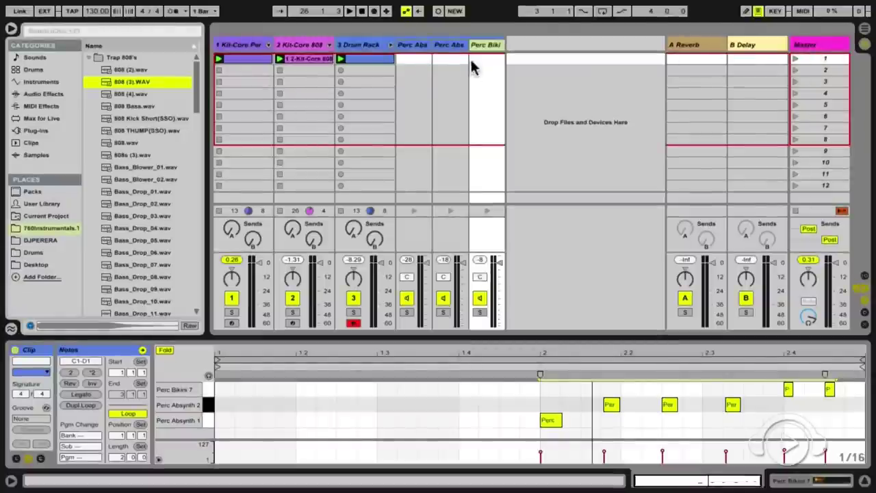
{"action": "left_click", "coordinate": [865, 30]}
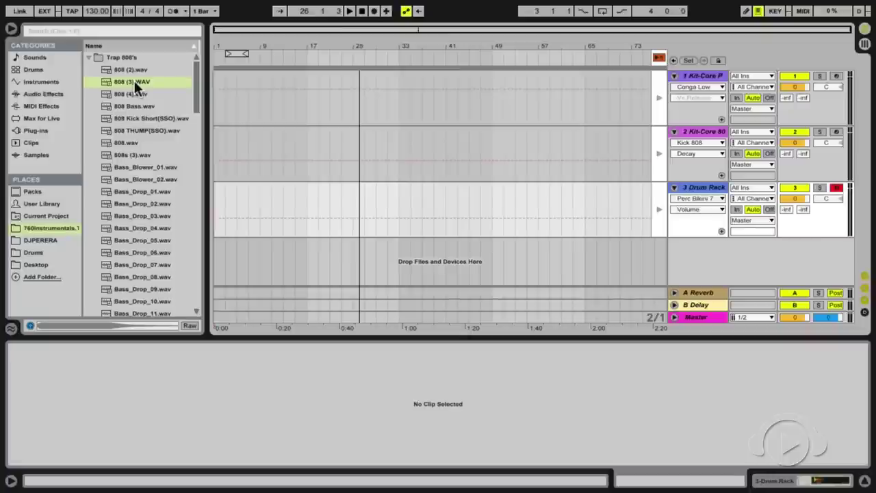
{"action": "left_click_drag", "start_coordinate": [136, 82], "coordinate": [548, 135]}
{"action": "left_click", "coordinate": [865, 41]}
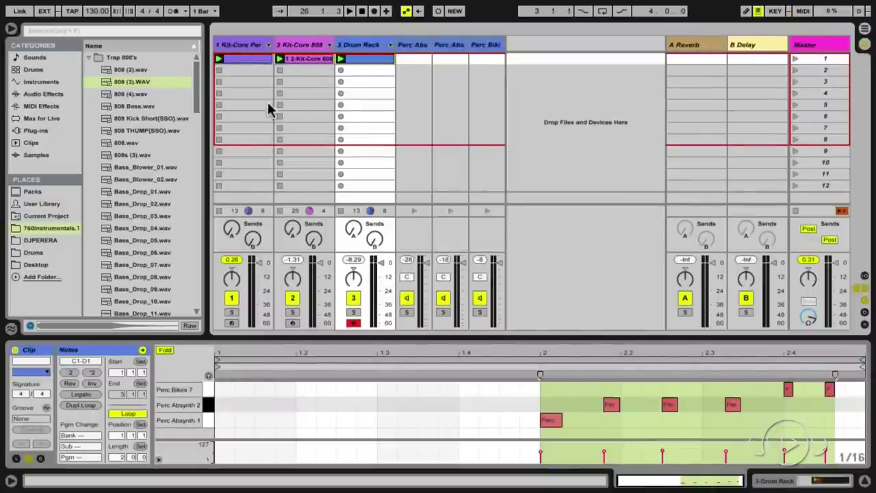
- Show the devices of the third track and load 808 (3).WAV onto pad D#1 of its Drum Rack
{"action": "left_click", "coordinate": [365, 70]}
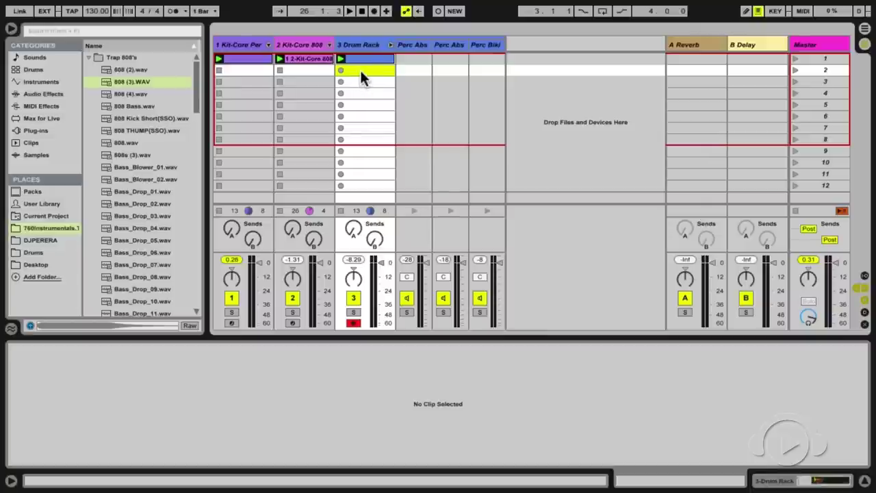
{"action": "left_click", "coordinate": [362, 45]}
{"action": "left_click", "coordinate": [362, 45]}
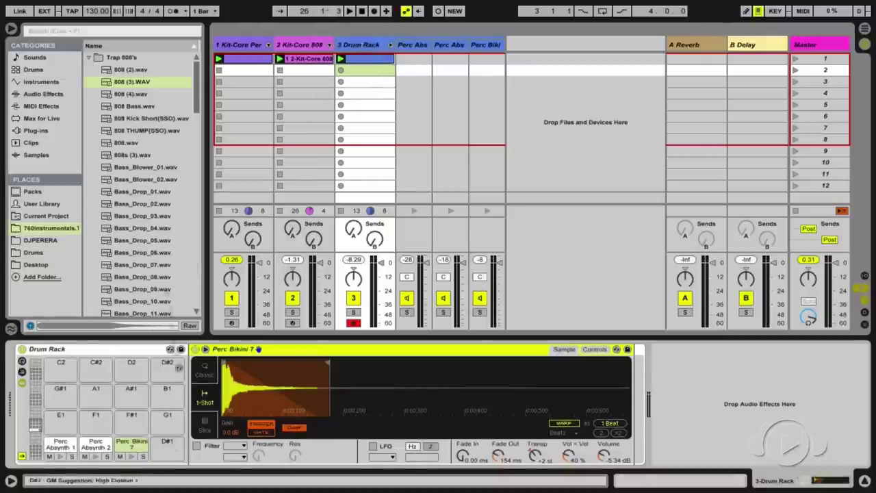
{"action": "left_click_drag", "start_coordinate": [137, 80], "coordinate": [170, 443]}
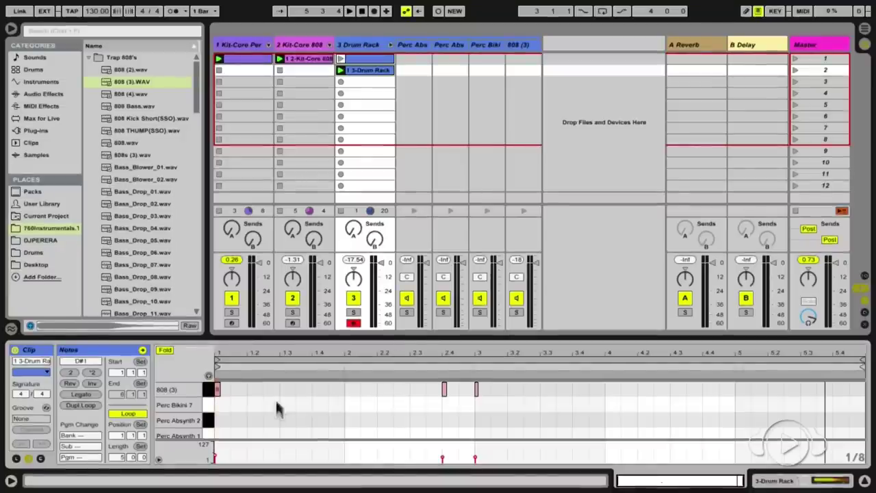
{"action": "key", "text": "ctrl+Up"}
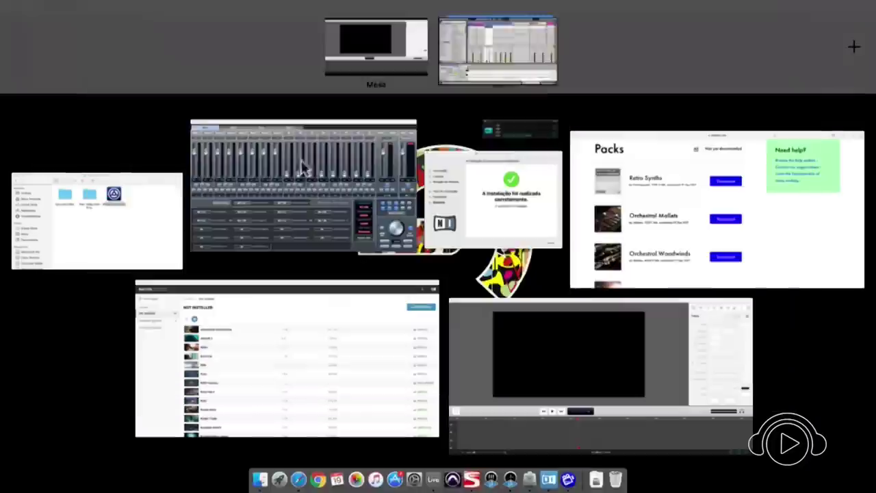
{"action": "left_click", "coordinate": [480, 56]}
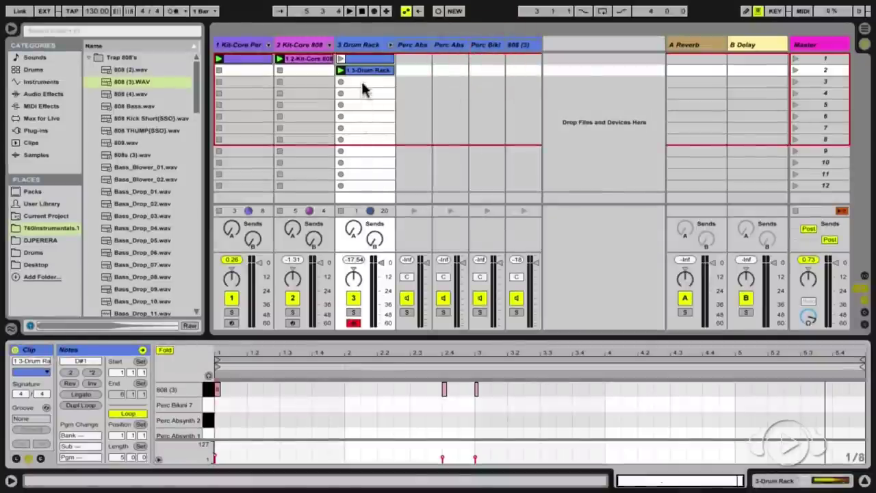
- Duplicate the 3 Drum Rack track together with its clips
{"action": "left_click", "coordinate": [372, 61]}
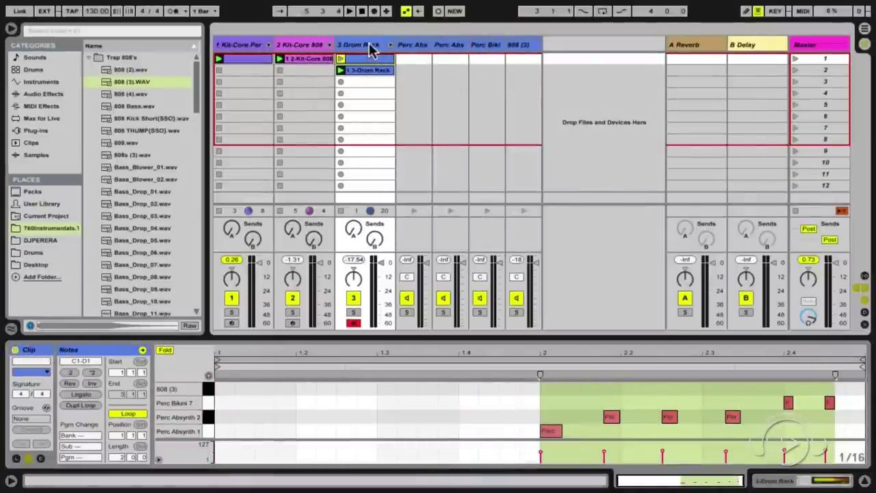
{"action": "left_click", "coordinate": [371, 46]}
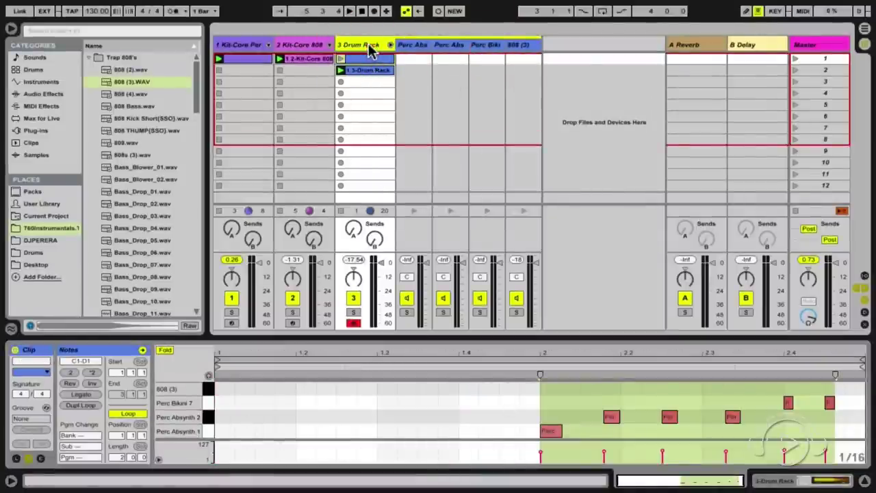
{"action": "key", "text": "super+d"}
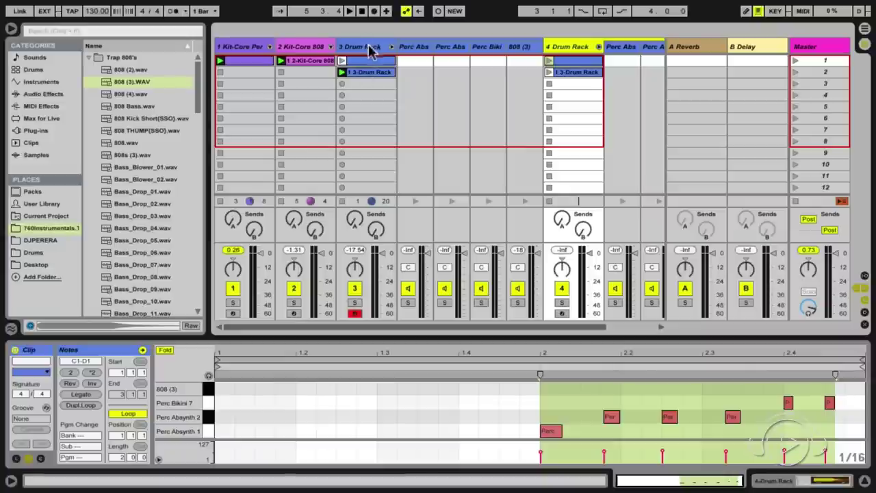
{"action": "left_click", "coordinate": [563, 47]}
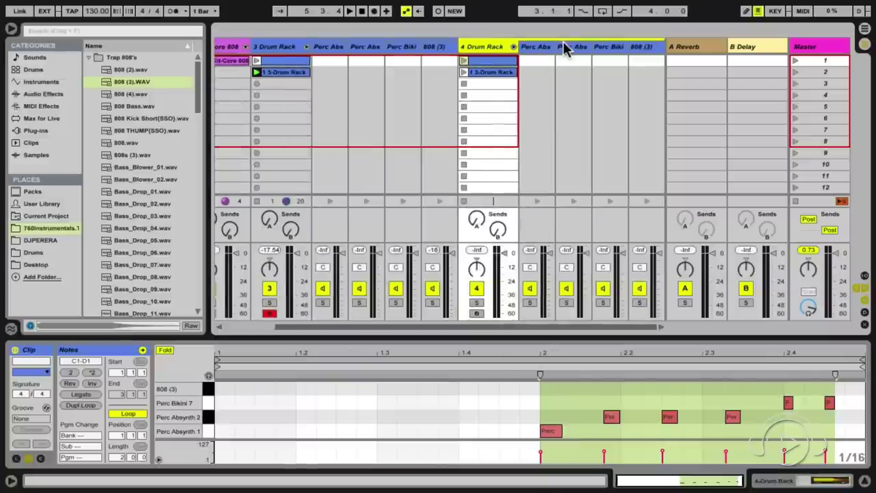
- Compare the notes of the two clips on the duplicated Drum Rack track, ending on the 808 clip in scene 2
{"action": "left_click", "coordinate": [474, 72]}
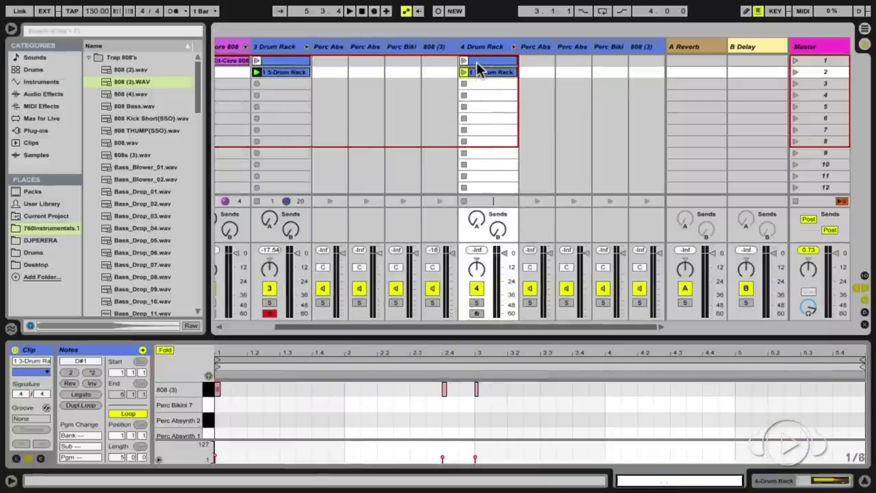
{"action": "left_click", "coordinate": [479, 61]}
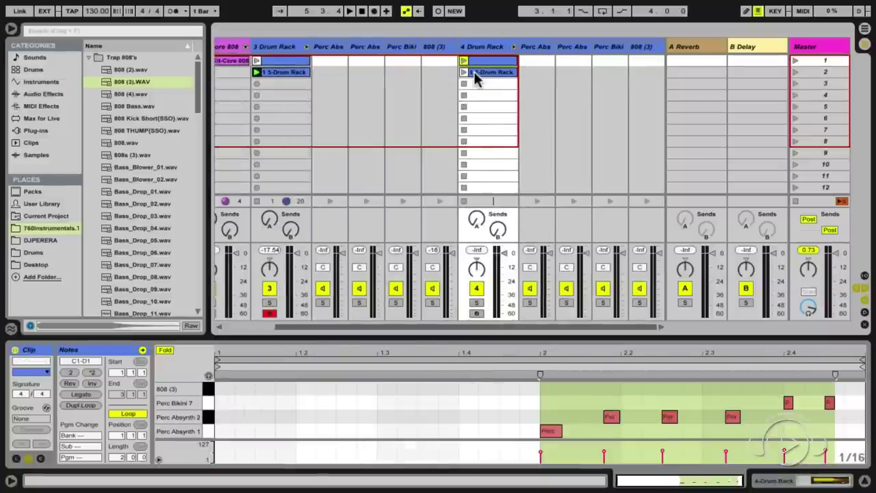
{"action": "left_click", "coordinate": [476, 73]}
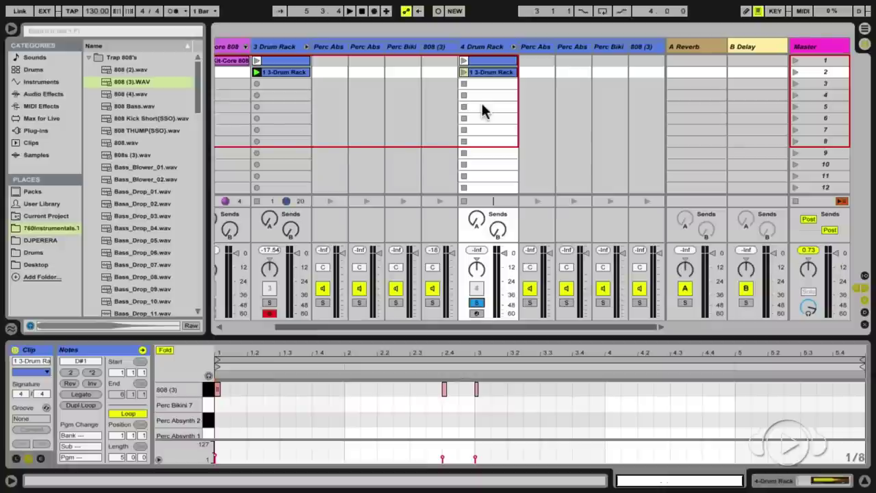
- Play the 808 clip in scene 2 of the duplicated Drum Rack track, and stop playback
{"action": "key", "text": "space"}
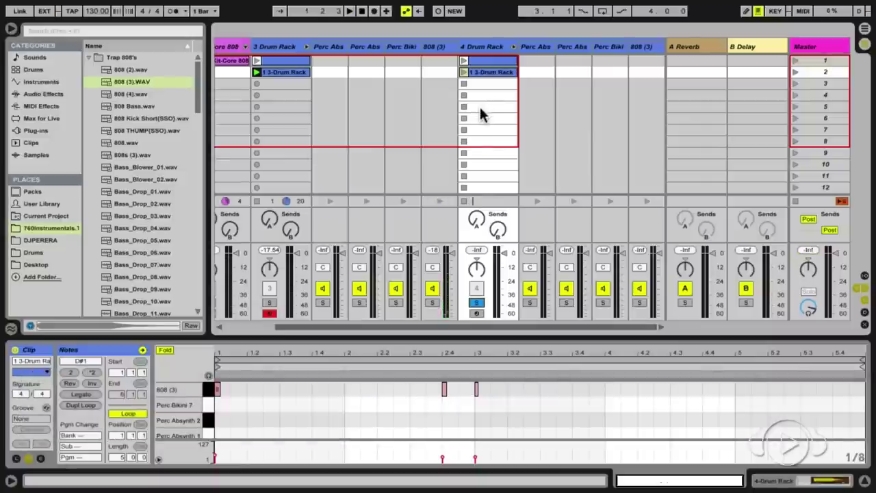
{"action": "left_click", "coordinate": [463, 72]}
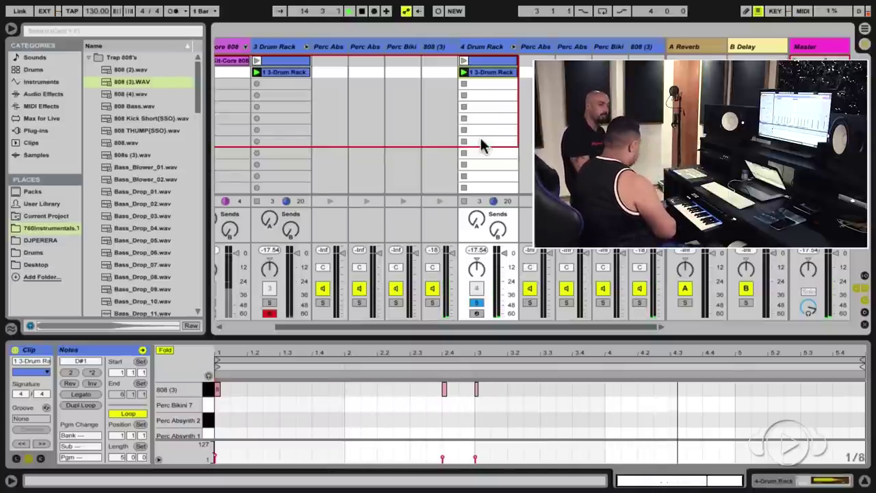
{"action": "key", "text": "space"}
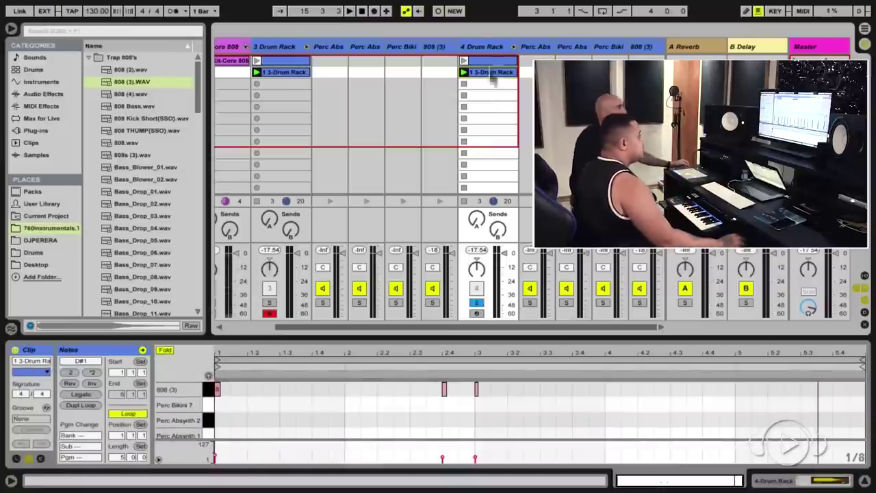
- Delete the Drum Rack from the fourth track and load 808 (3).WAV onto it as the track's instrument
{"action": "left_click", "coordinate": [478, 48]}
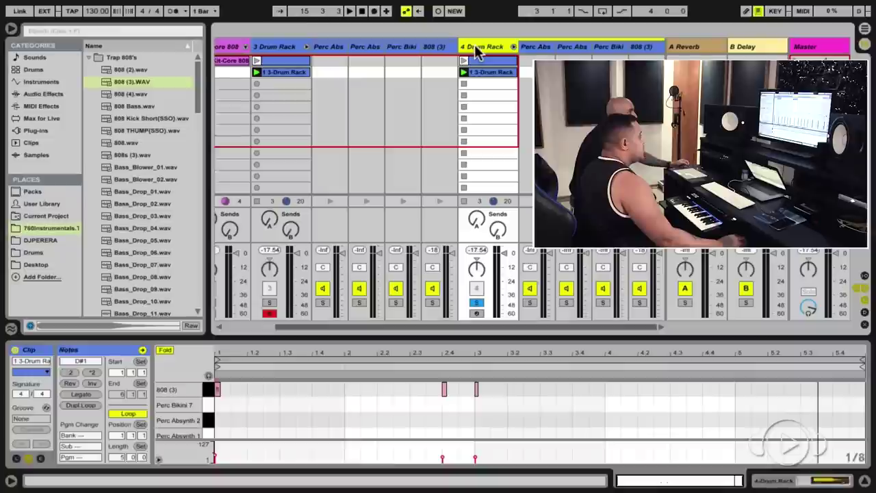
{"action": "double_click", "coordinate": [478, 47]}
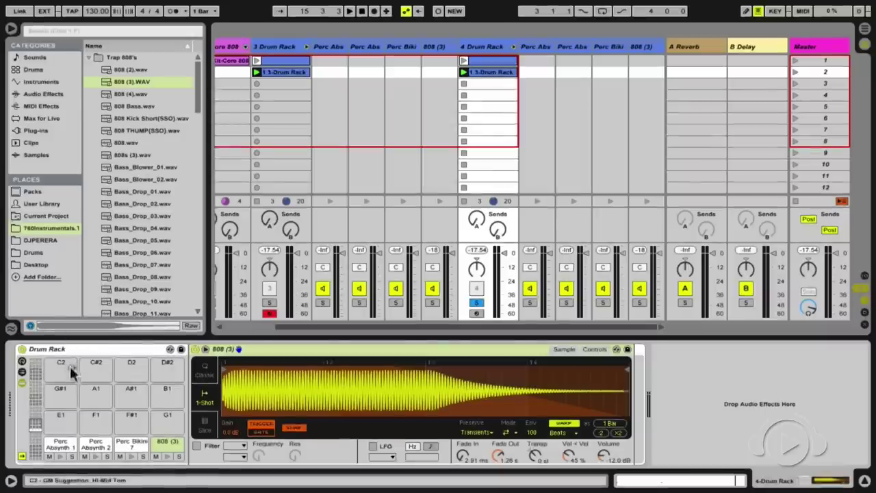
{"action": "left_click", "coordinate": [77, 351]}
{"action": "key", "text": "BackSpace"}
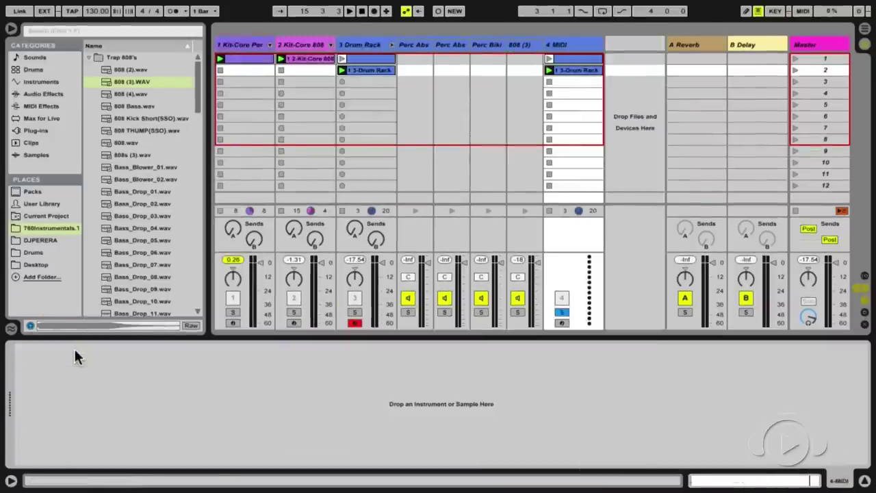
{"action": "left_click", "coordinate": [121, 81]}
{"action": "double_click", "coordinate": [122, 81]}
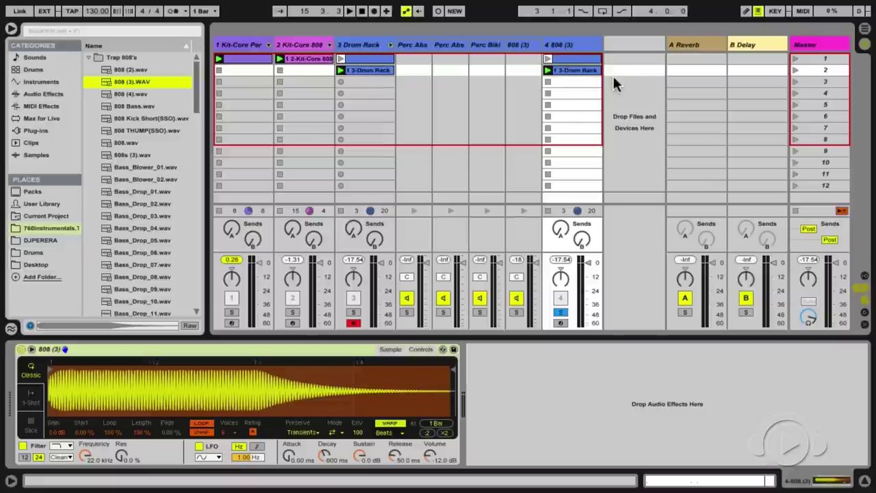
- Create an empty clip in scene 3 of the 808 (3) track and add a C3 note at 1.1.1 in an enlarged, unfolded note editor
{"action": "double_click", "coordinate": [581, 81]}
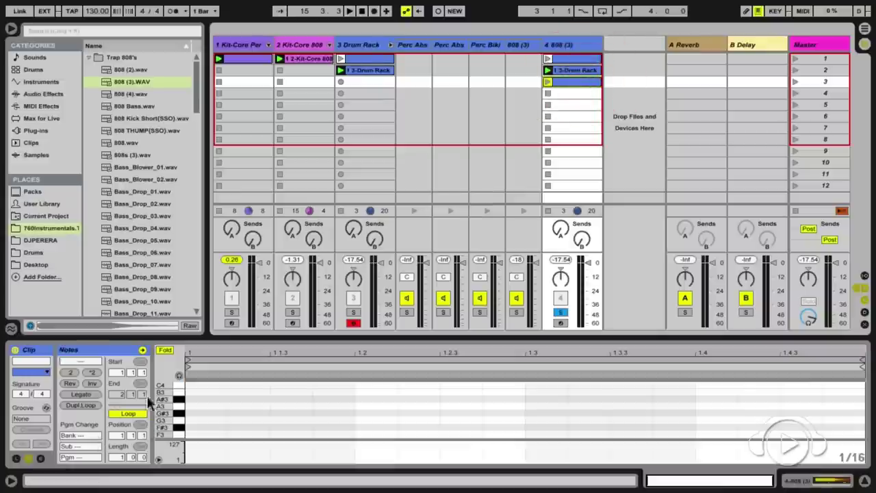
{"action": "left_click", "coordinate": [165, 350]}
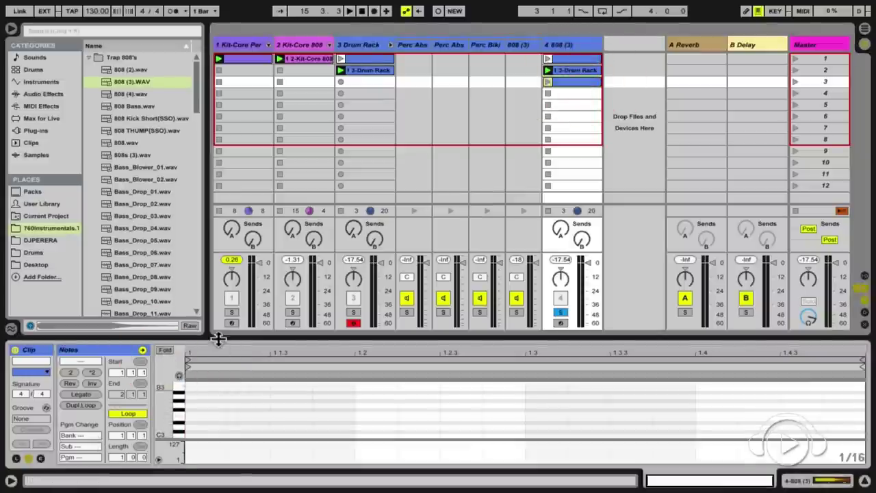
{"action": "left_click_drag", "start_coordinate": [221, 338], "coordinate": [226, 255]}
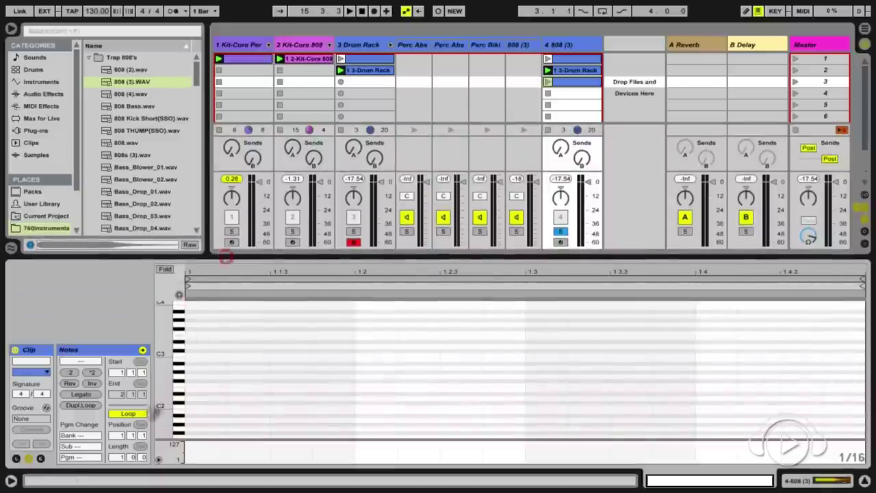
{"action": "left_click", "coordinate": [180, 356]}
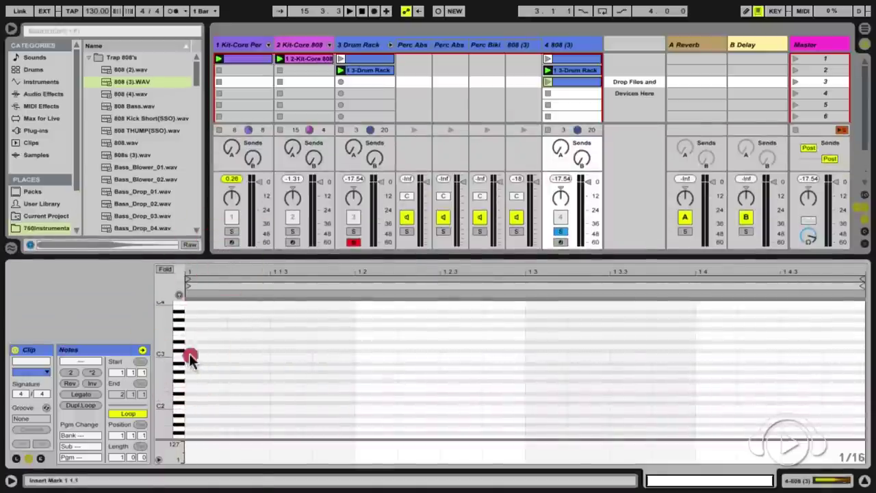
{"action": "double_click", "coordinate": [190, 356]}
{"action": "left_click_drag", "start_coordinate": [169, 356], "coordinate": [209, 356]}
{"action": "scroll", "coordinate": [163, 356], "scroll_direction": "up", "scroll_amount": 2}
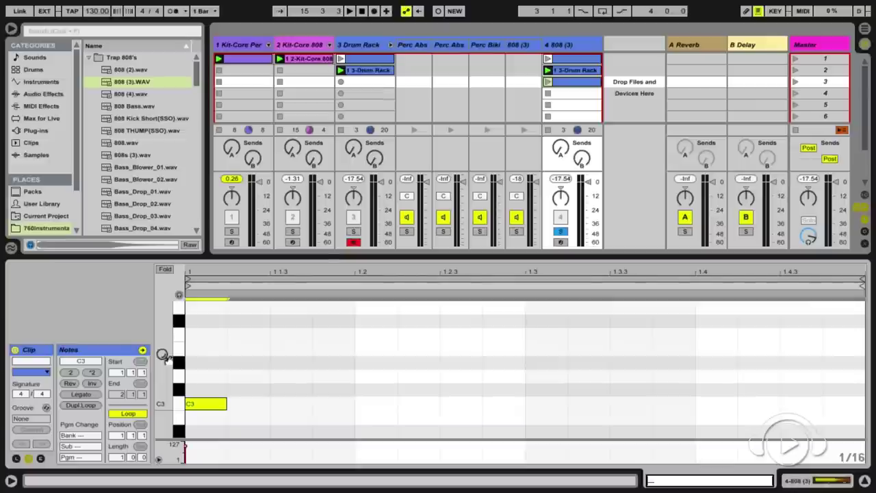
- Launch the new scene 3 clip and arm the 808 (3) track instead of the 3 Drum Rack track
{"action": "key", "text": "space"}
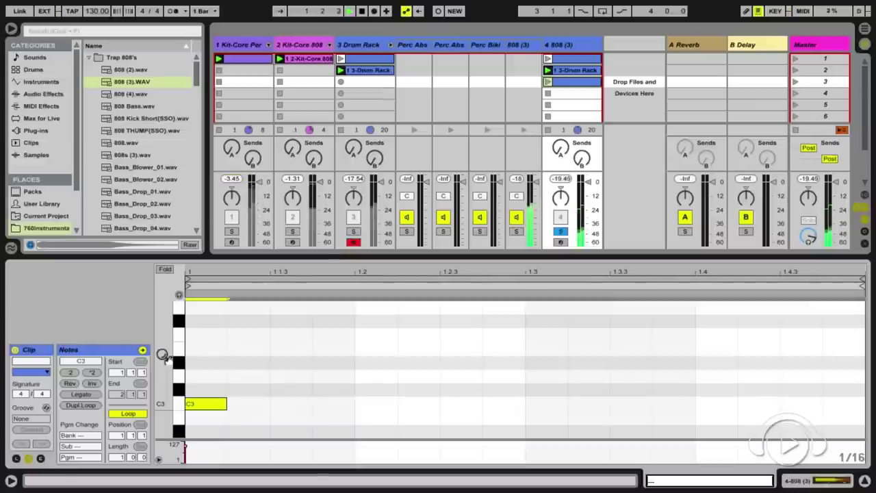
{"action": "left_click", "coordinate": [220, 404]}
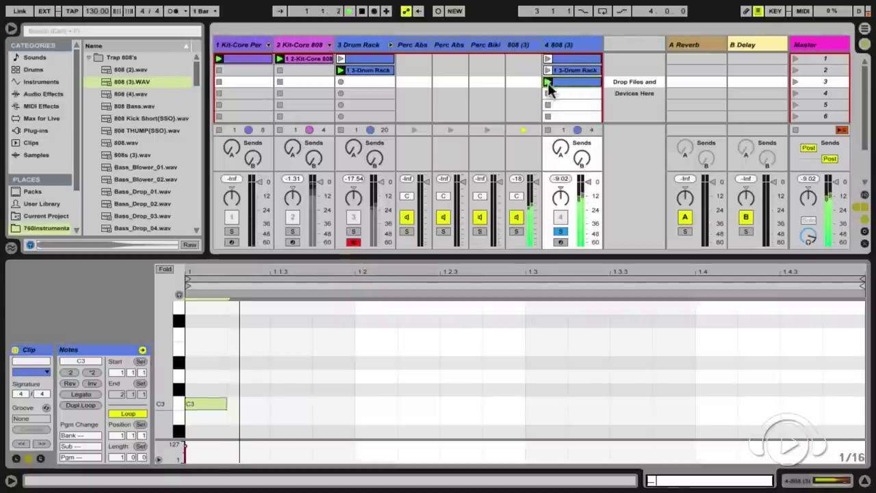
{"action": "left_click", "coordinate": [548, 82]}
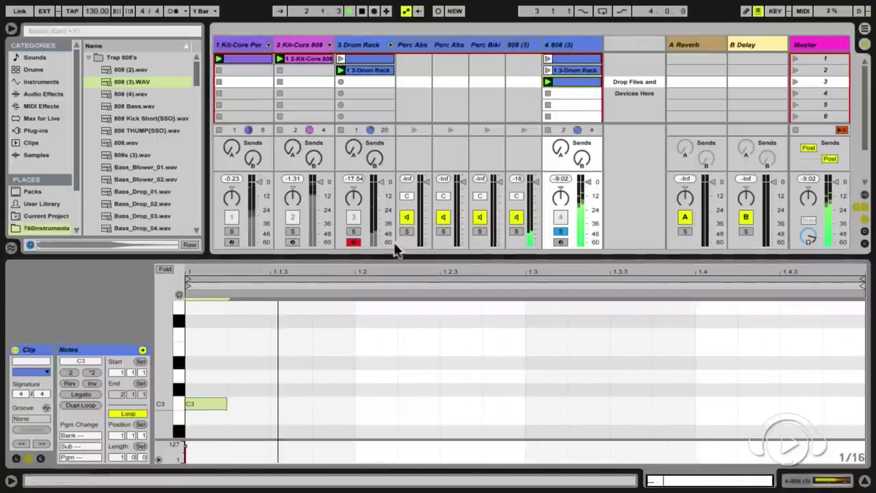
{"action": "left_click", "coordinate": [353, 241]}
{"action": "left_click", "coordinate": [560, 241]}
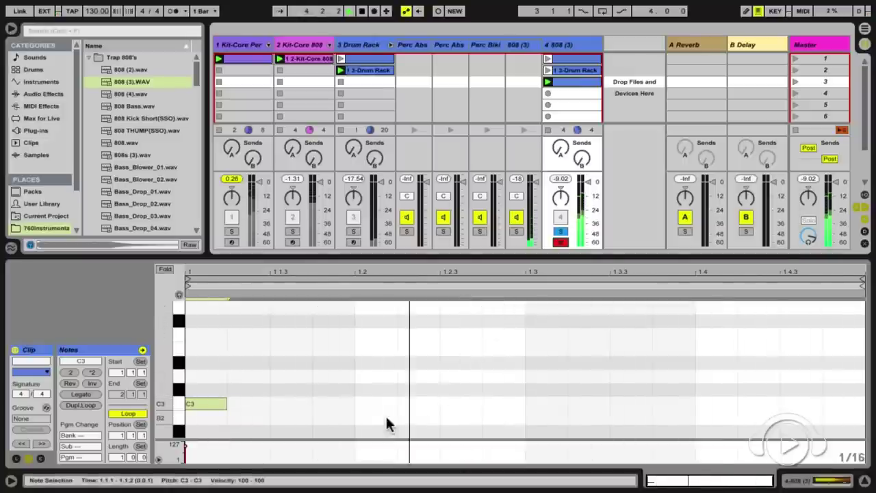
- Lengthen the C3 note to one beat and duplicate the loop to two bars, moving the copied note to F3 at 1.4
{"action": "left_click_drag", "start_coordinate": [228, 404], "coordinate": [356, 408]}
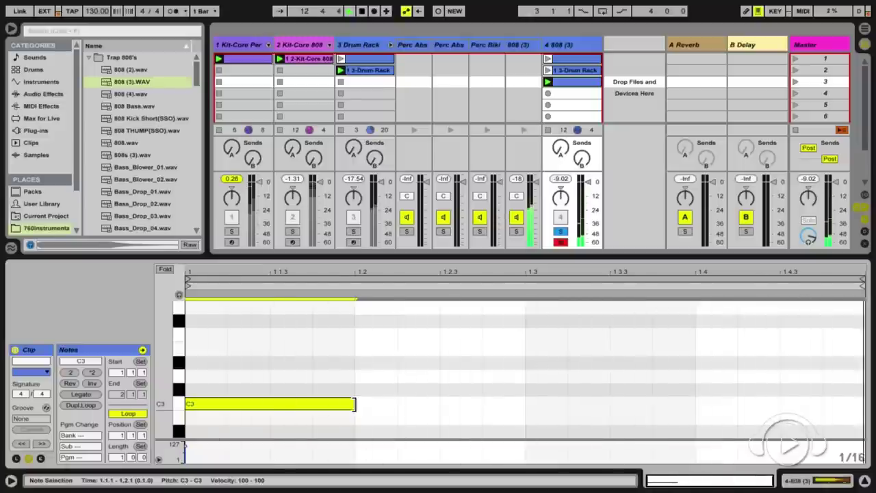
{"action": "left_click", "coordinate": [80, 406]}
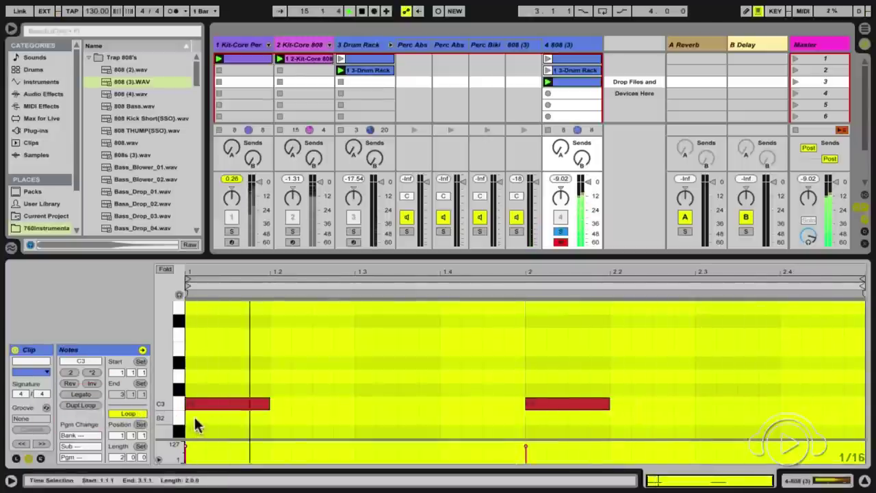
{"action": "left_click", "coordinate": [440, 404]}
{"action": "left_click_drag", "start_coordinate": [538, 406], "coordinate": [455, 338]}
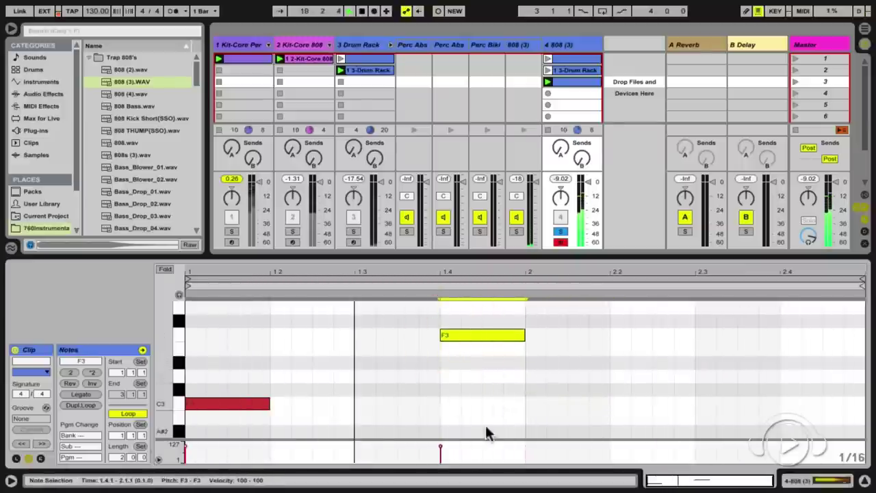
{"action": "double_click", "coordinate": [526, 407]}
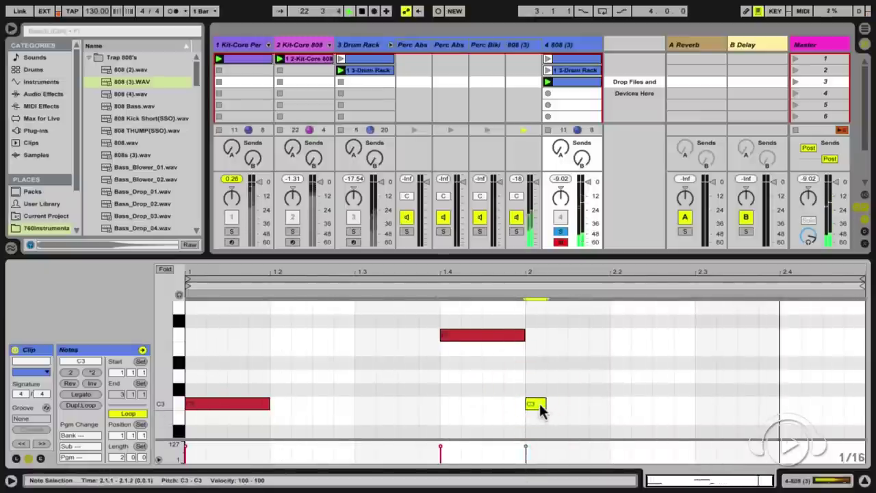
{"action": "key", "text": "v"}
{"action": "key", "text": "space"}
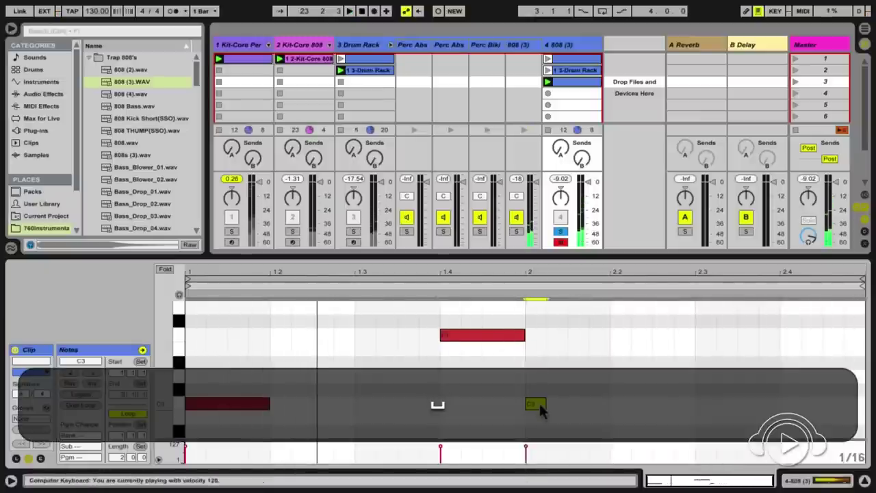
{"action": "left_click", "coordinate": [538, 405]}
{"action": "key", "text": "Delete"}
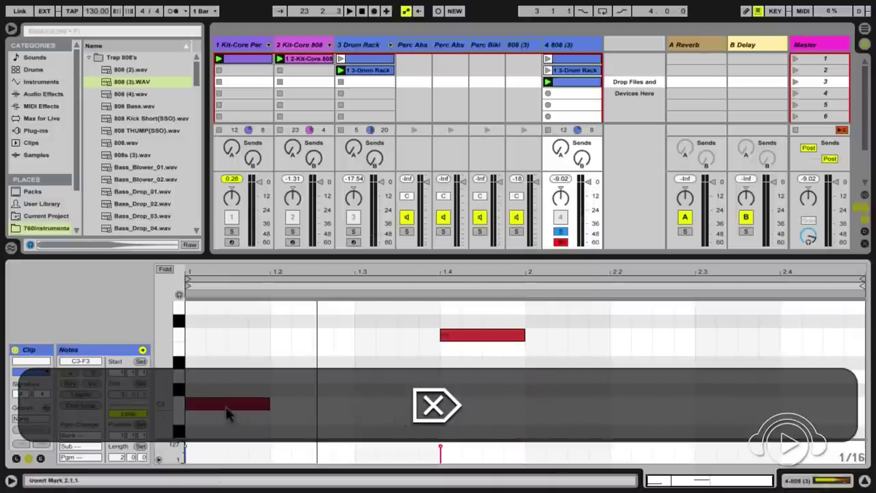
- Duplicate the first bar's C3 note to the start of bar 2 and play the pattern
{"action": "left_click", "coordinate": [226, 405]}
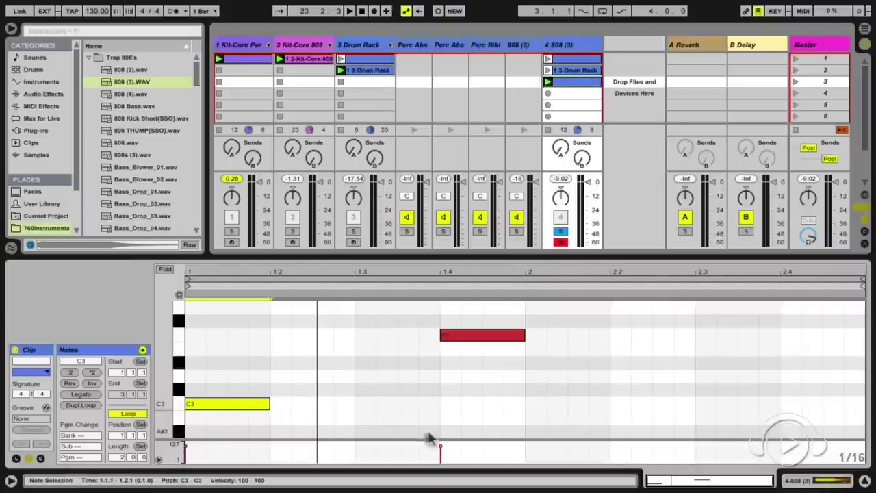
{"action": "left_click_drag", "start_coordinate": [522, 403], "coordinate": [193, 404]}
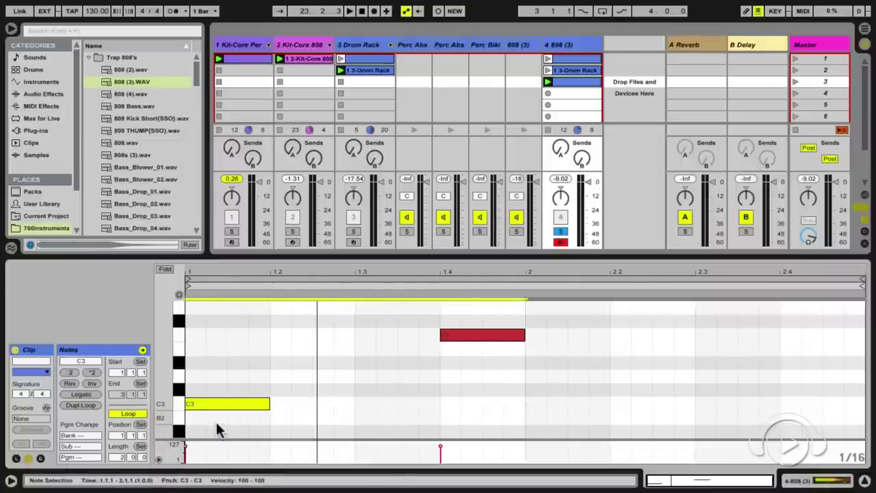
{"action": "key", "text": "super+d"}
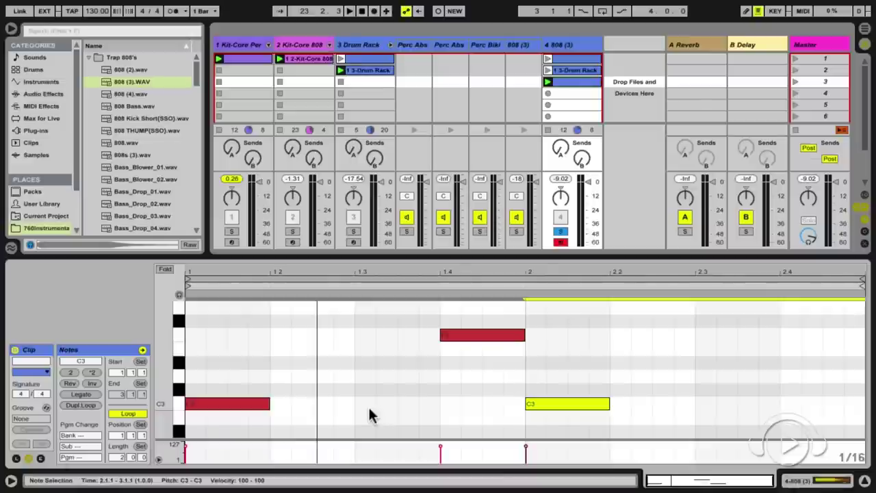
{"action": "key", "text": "space"}
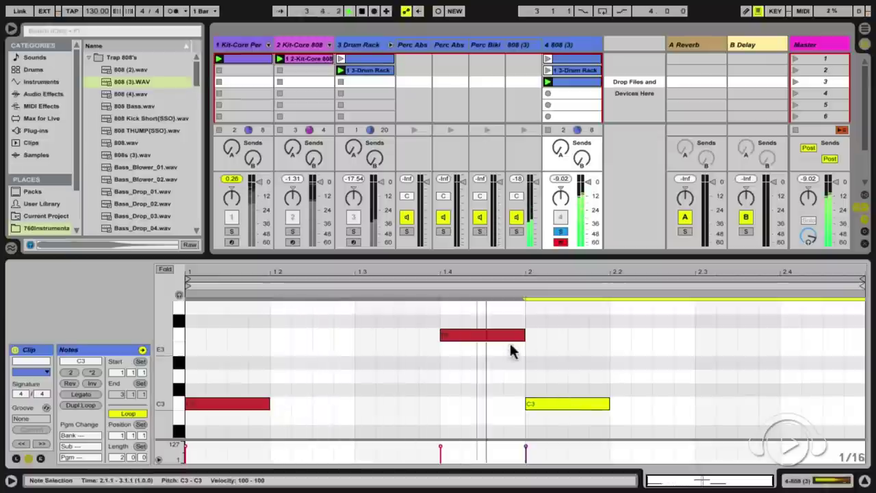
{"action": "key", "text": "space"}
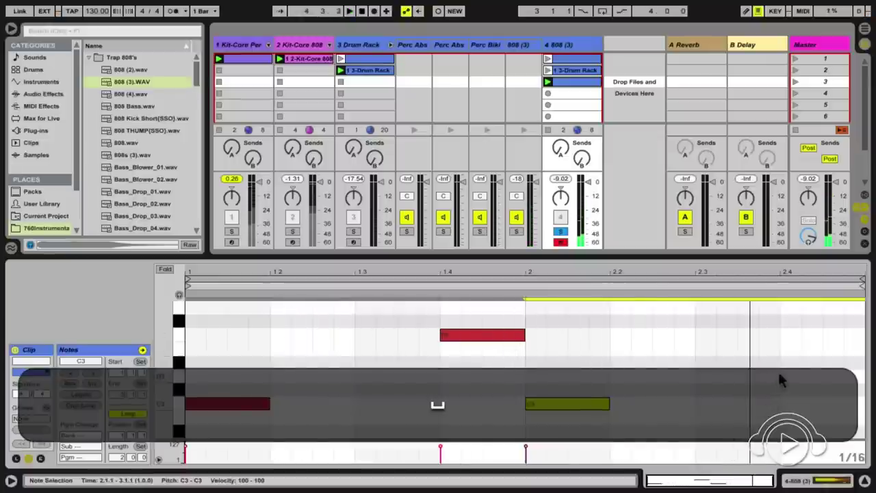
- Add a one-beat B2 note at 2.4 in the scene 3 clip and play the pattern
{"action": "double_click", "coordinate": [770, 376]}
{"action": "left_click_drag", "start_coordinate": [771, 376], "coordinate": [858, 423]}
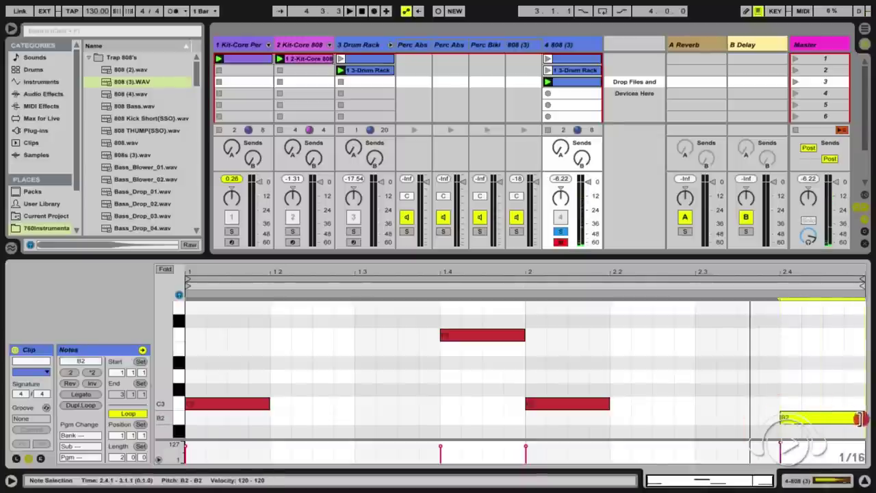
{"action": "key", "text": "space"}
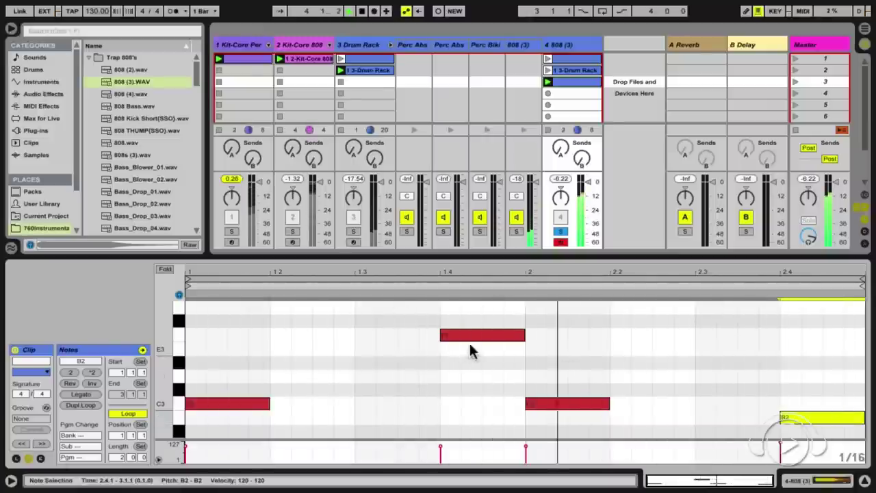
{"action": "key", "text": "space"}
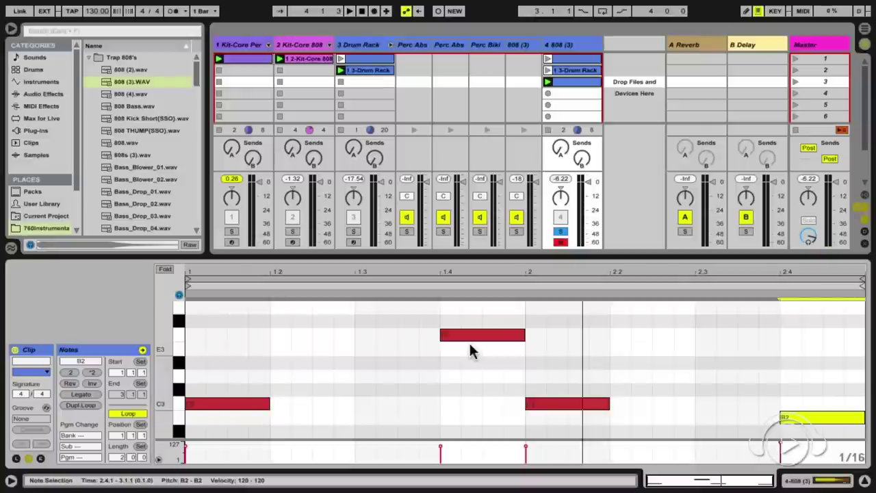
- Unsolo the 808 (3) track and compare its scene 2 and scene 3 clips in playback, ending on scene 3
{"action": "left_click", "coordinate": [549, 71]}
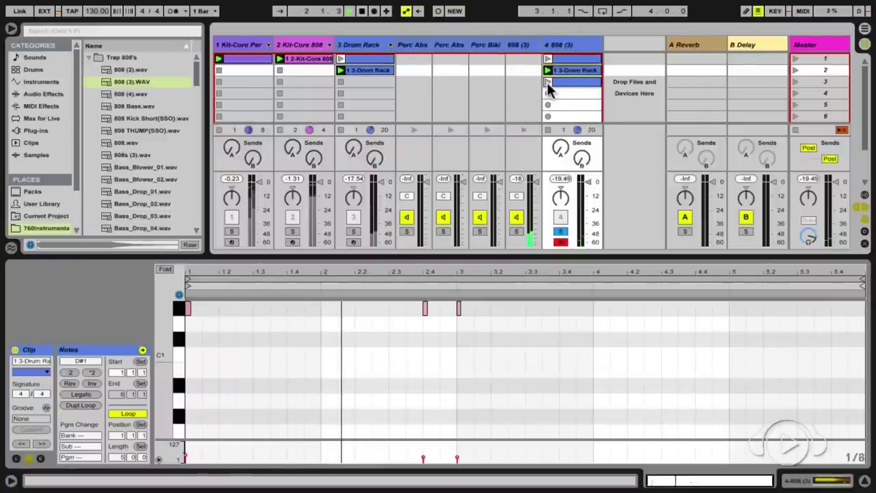
{"action": "key", "text": "space"}
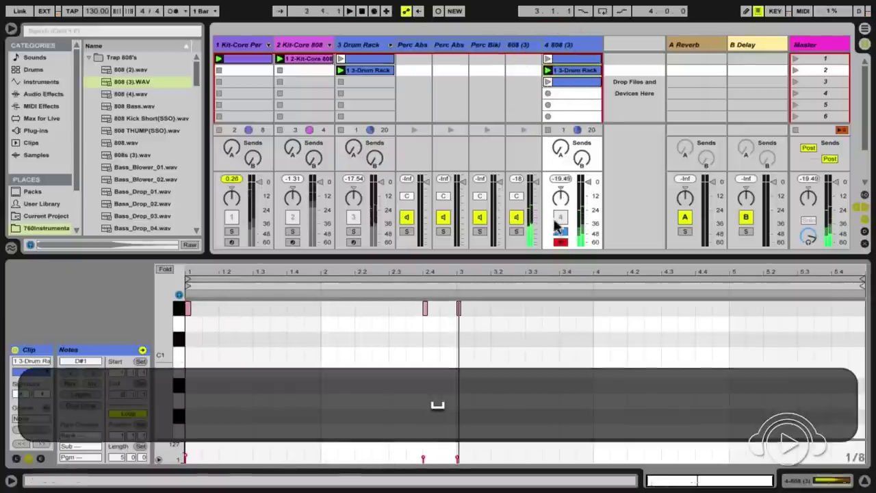
{"action": "left_click", "coordinate": [560, 231]}
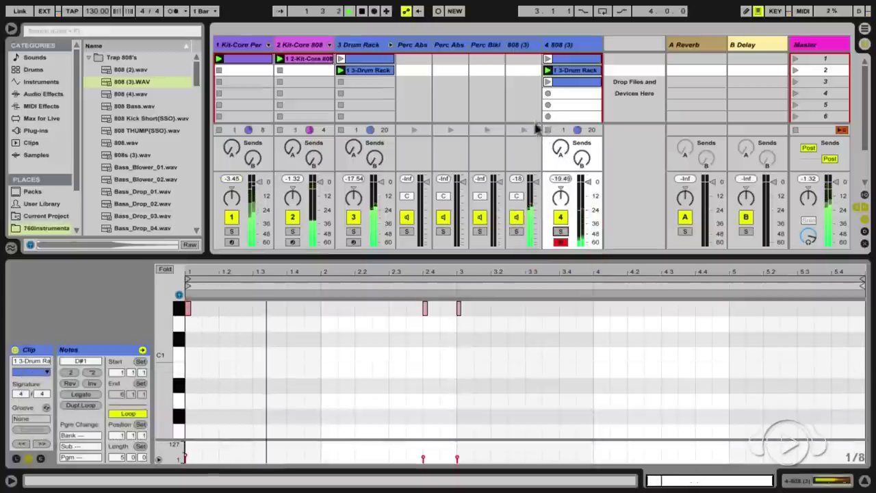
{"action": "left_click", "coordinate": [547, 82]}
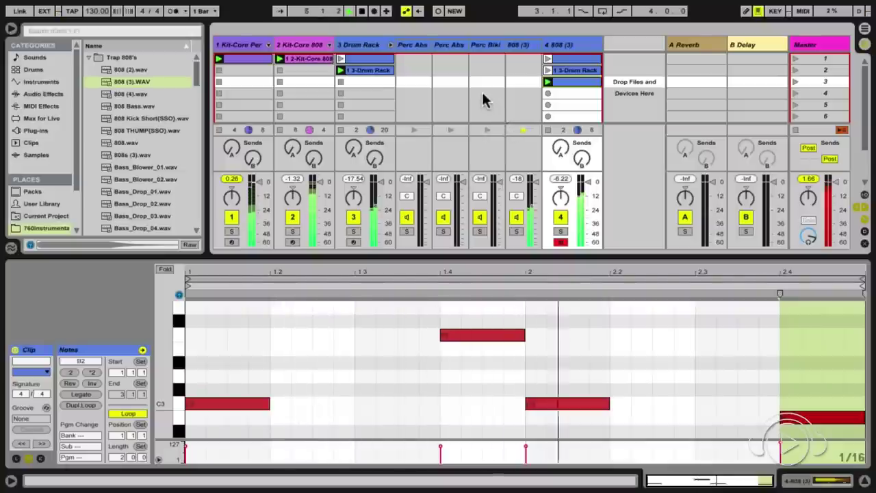
{"action": "key", "text": "space"}
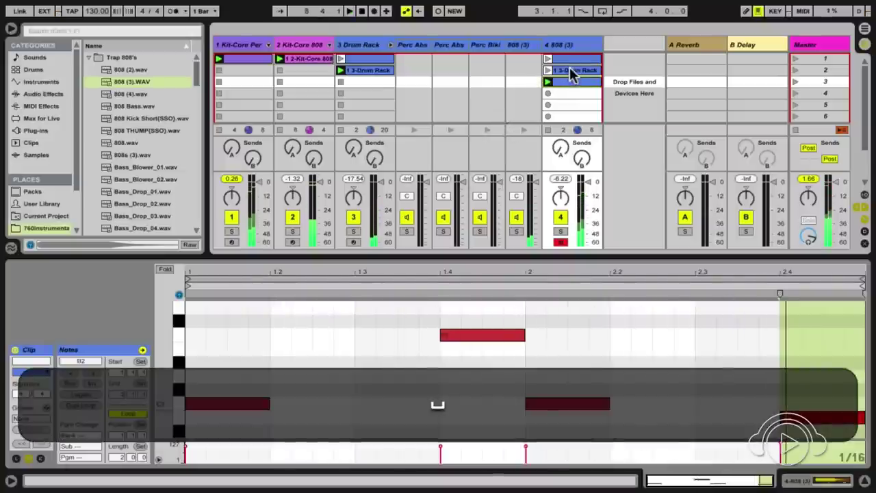
- Delete the 3-Drum Rack clip from scene 2 of the 808 (3) track
{"action": "left_click", "coordinate": [570, 70]}
{"action": "scroll", "coordinate": [490, 332], "scroll_direction": "up", "scroll_amount": 3}
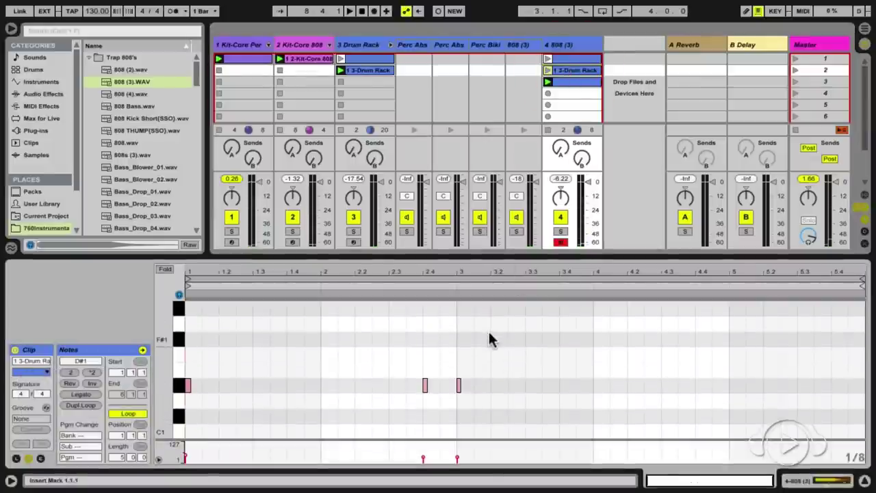
{"action": "left_click", "coordinate": [565, 73]}
{"action": "key", "text": "Delete"}
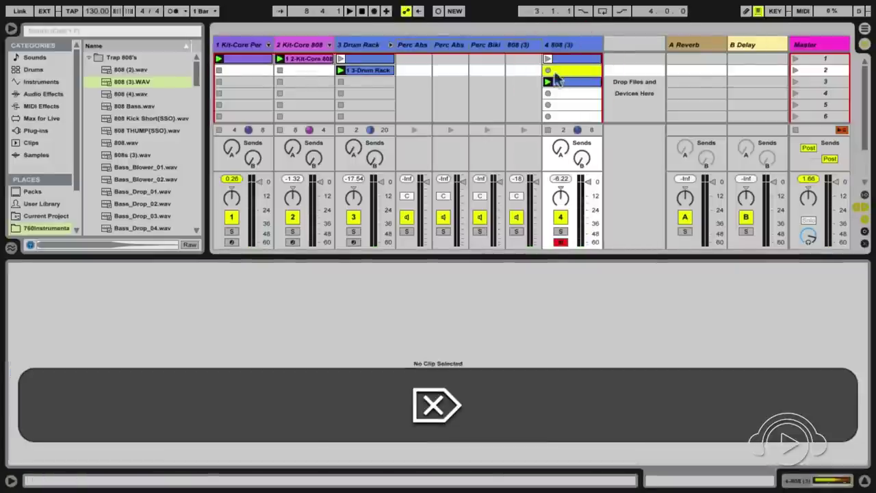
- Move the 808 (3) track's bass clip from scene 3 up to scene 2 and play it
{"action": "left_click_drag", "start_coordinate": [561, 80], "coordinate": [562, 70]}
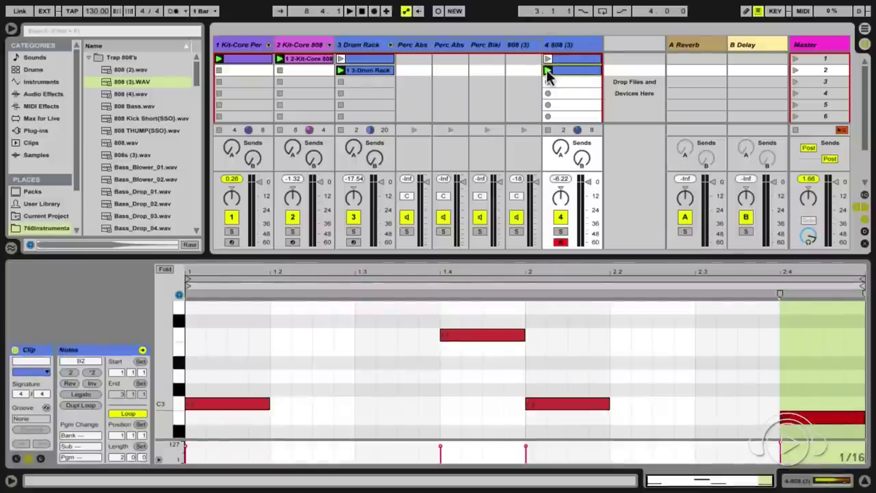
{"action": "left_click", "coordinate": [548, 71]}
{"action": "key", "text": "space"}
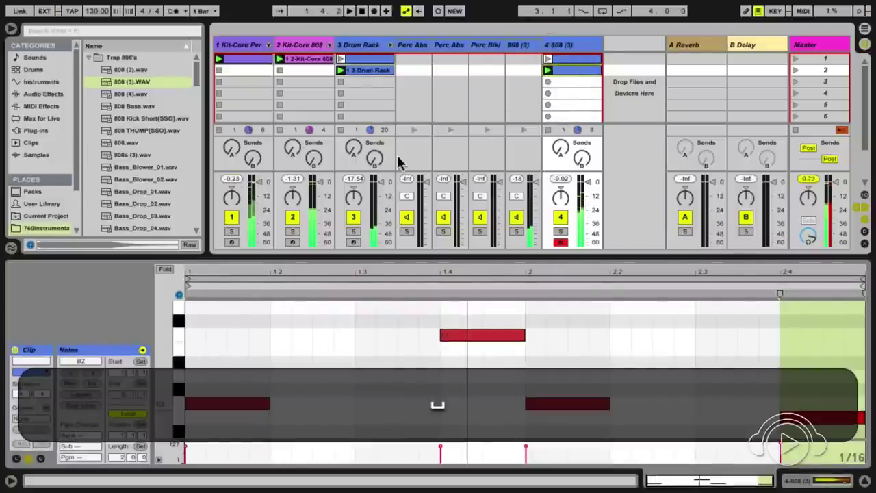
- Delete the scene 2 clip from the Drum Rack track and launch that track's scene 1 clip during playback
{"action": "left_click", "coordinate": [363, 69]}
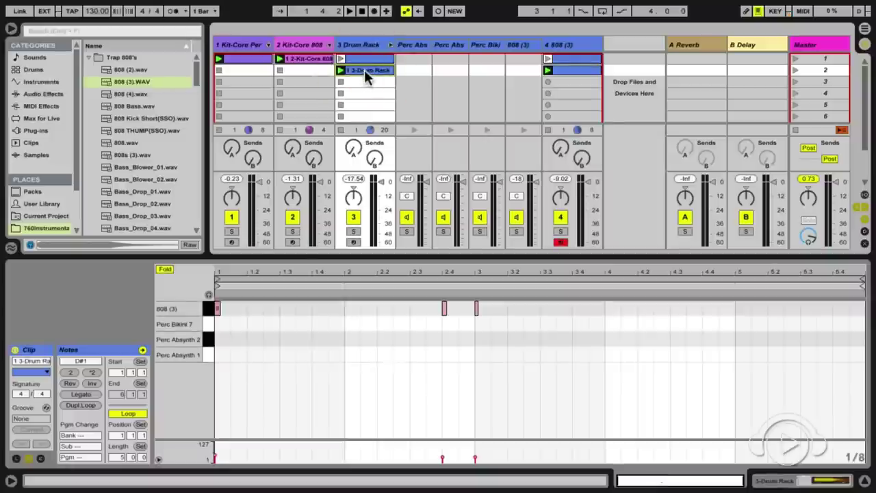
{"action": "key", "text": "Delete"}
{"action": "key", "text": "space"}
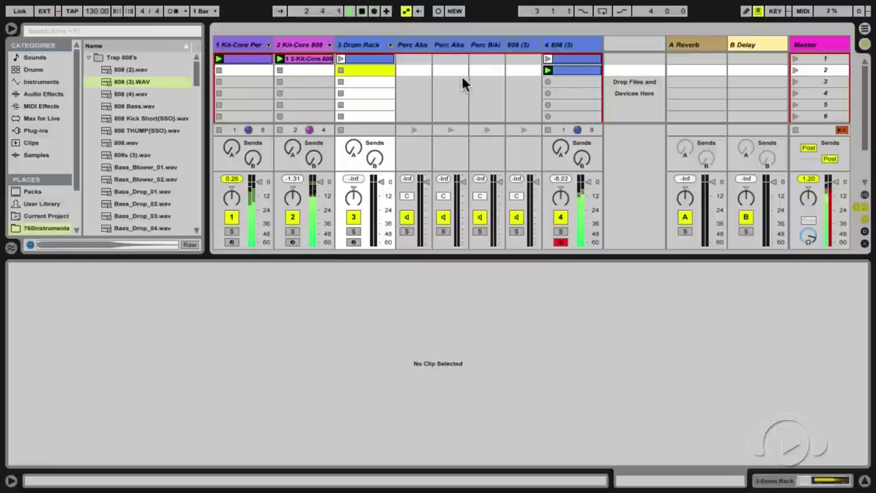
{"action": "left_click", "coordinate": [342, 60]}
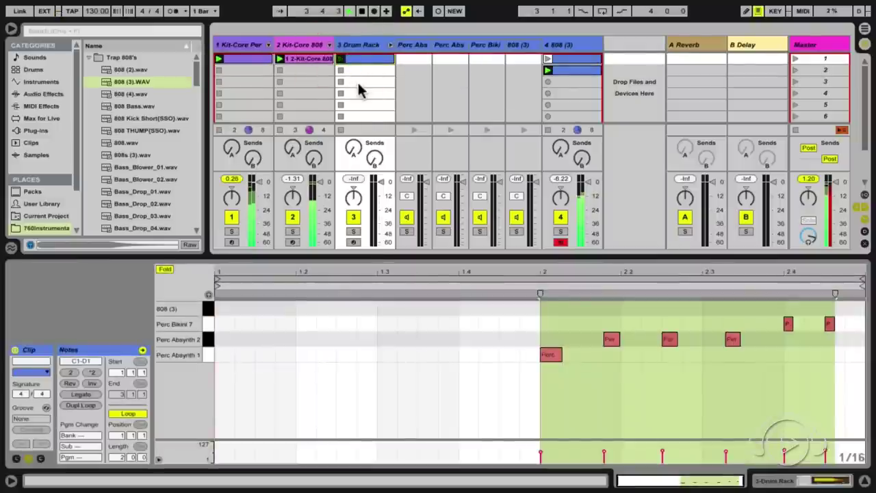